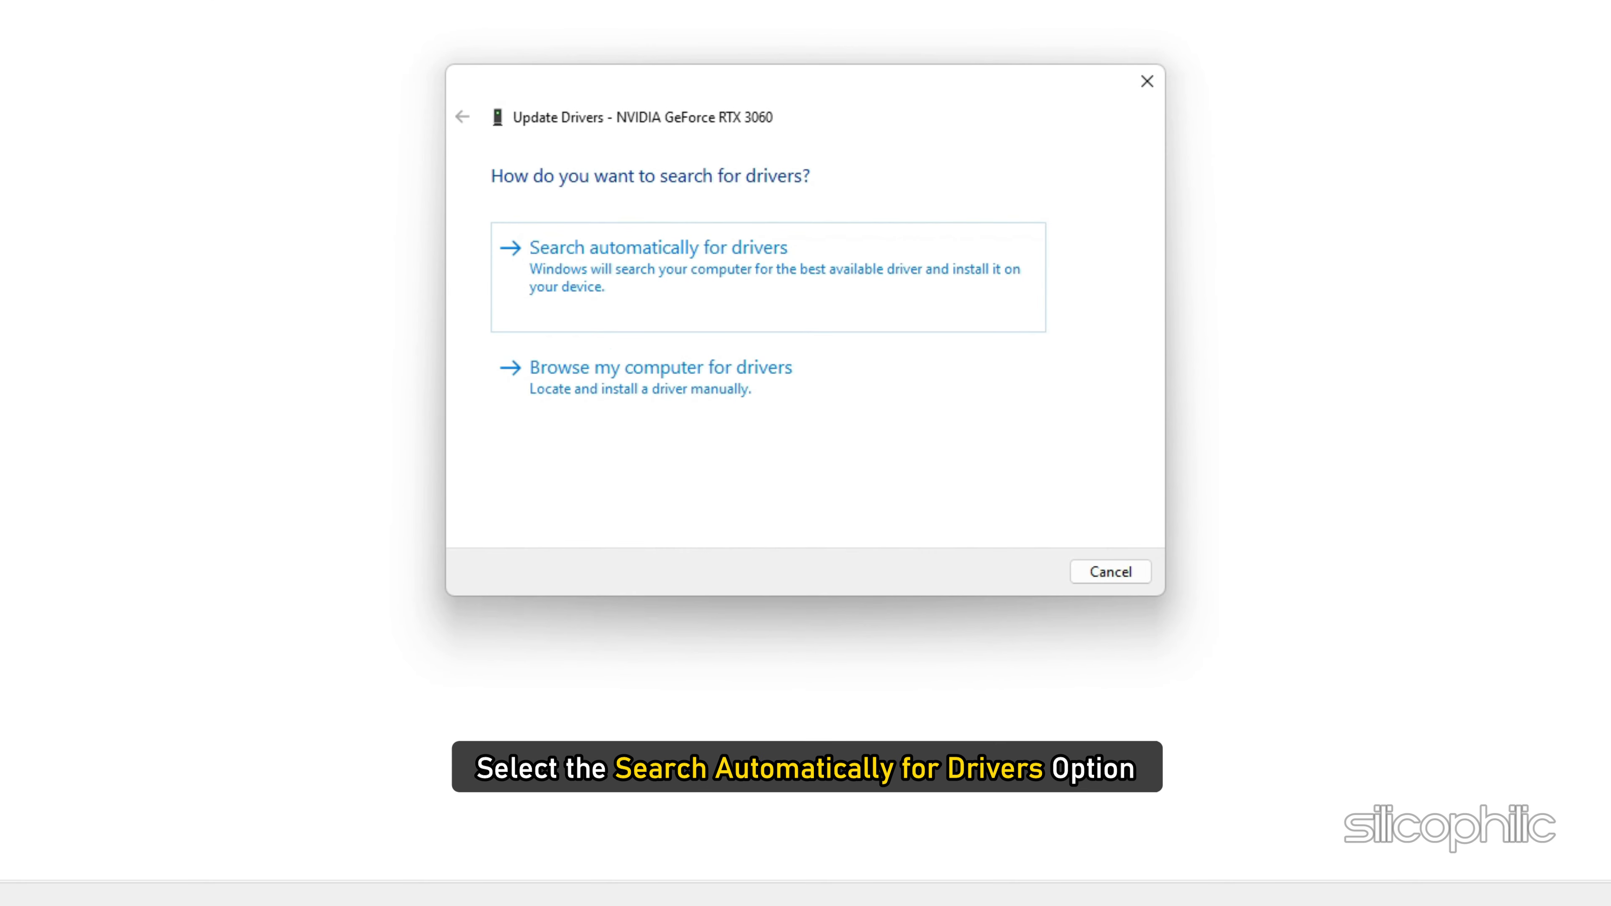
Step: Search automatically for a driver for the NVIDIA GeForce RTX 3060, and check for driver updates in the AMD software
click(599, 266)
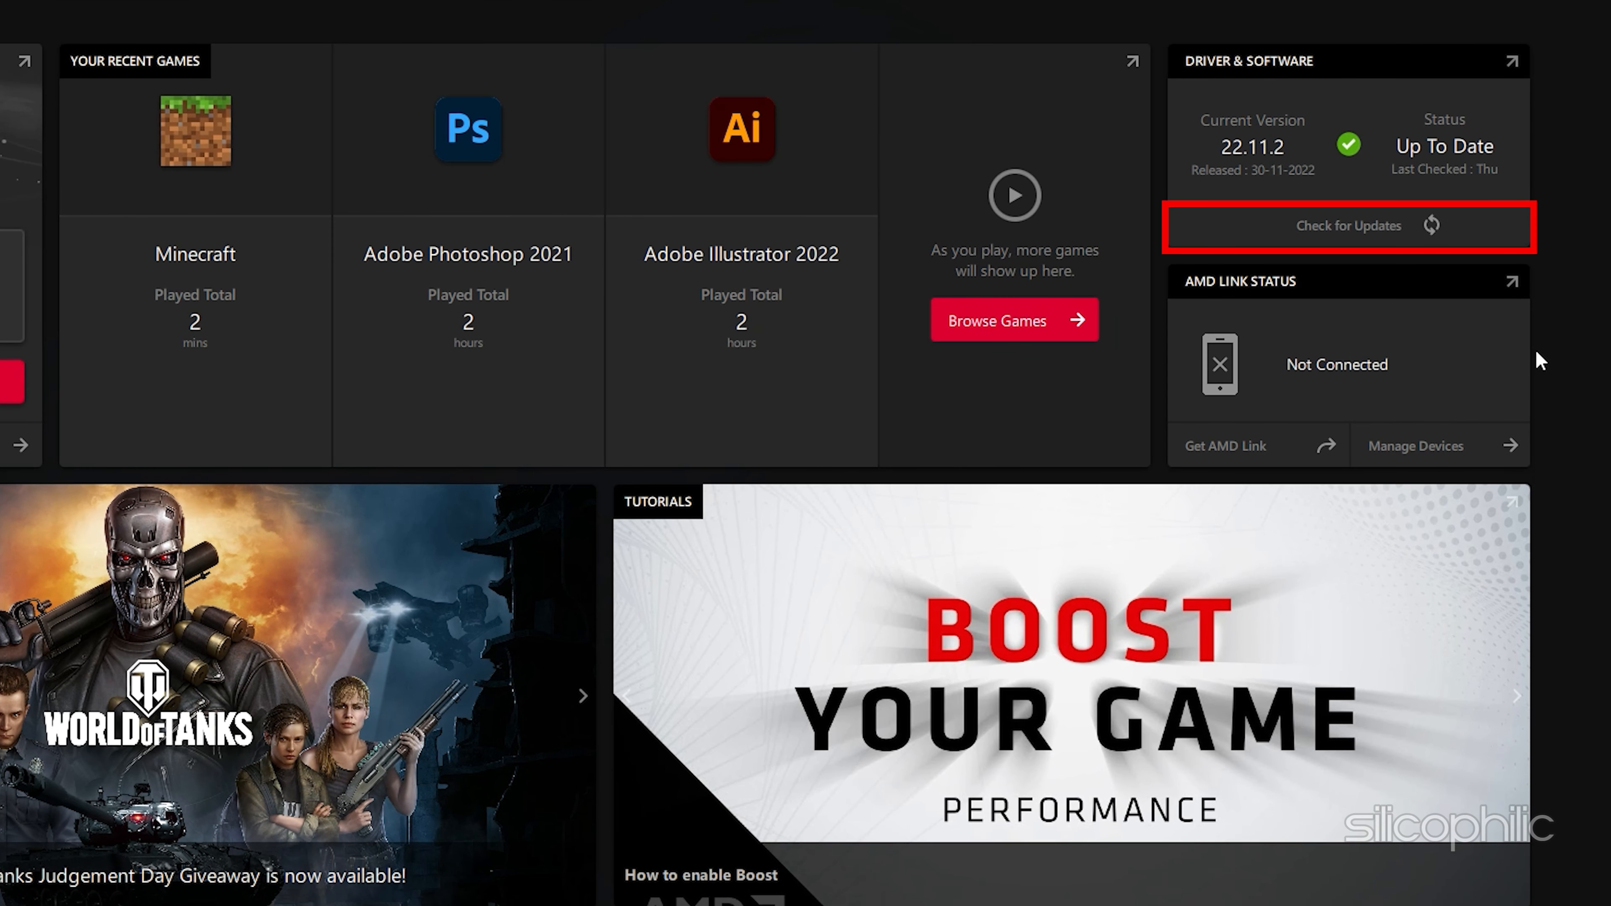
click(1252, 230)
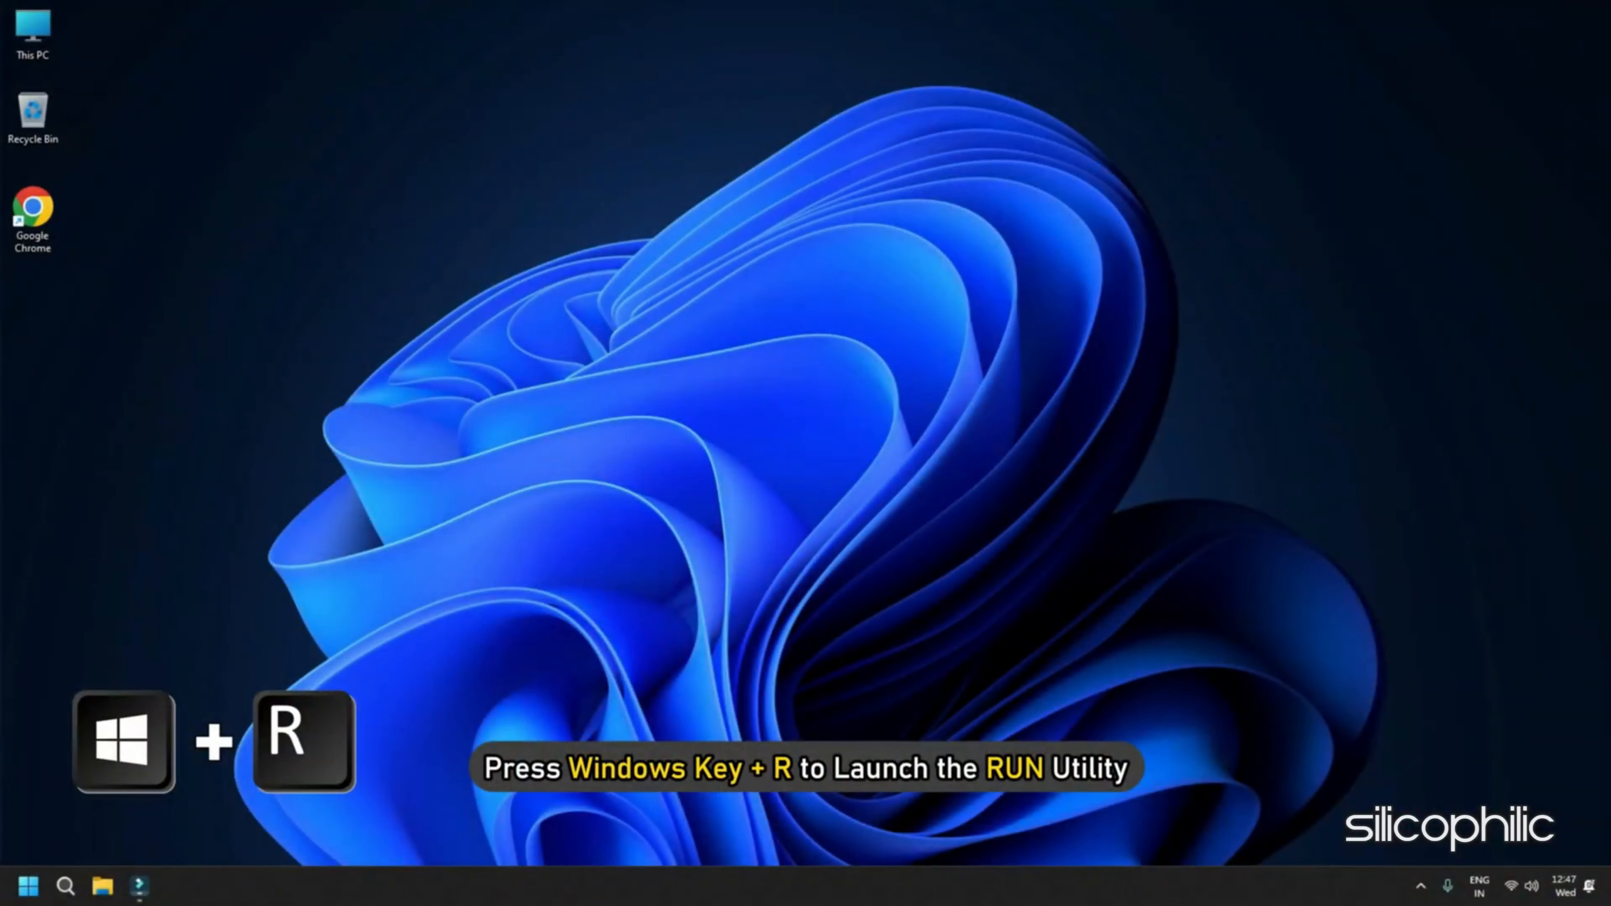
Step: Open Device Manager by running devmgmt.msc and expand the Display adapters category
key(super+r)
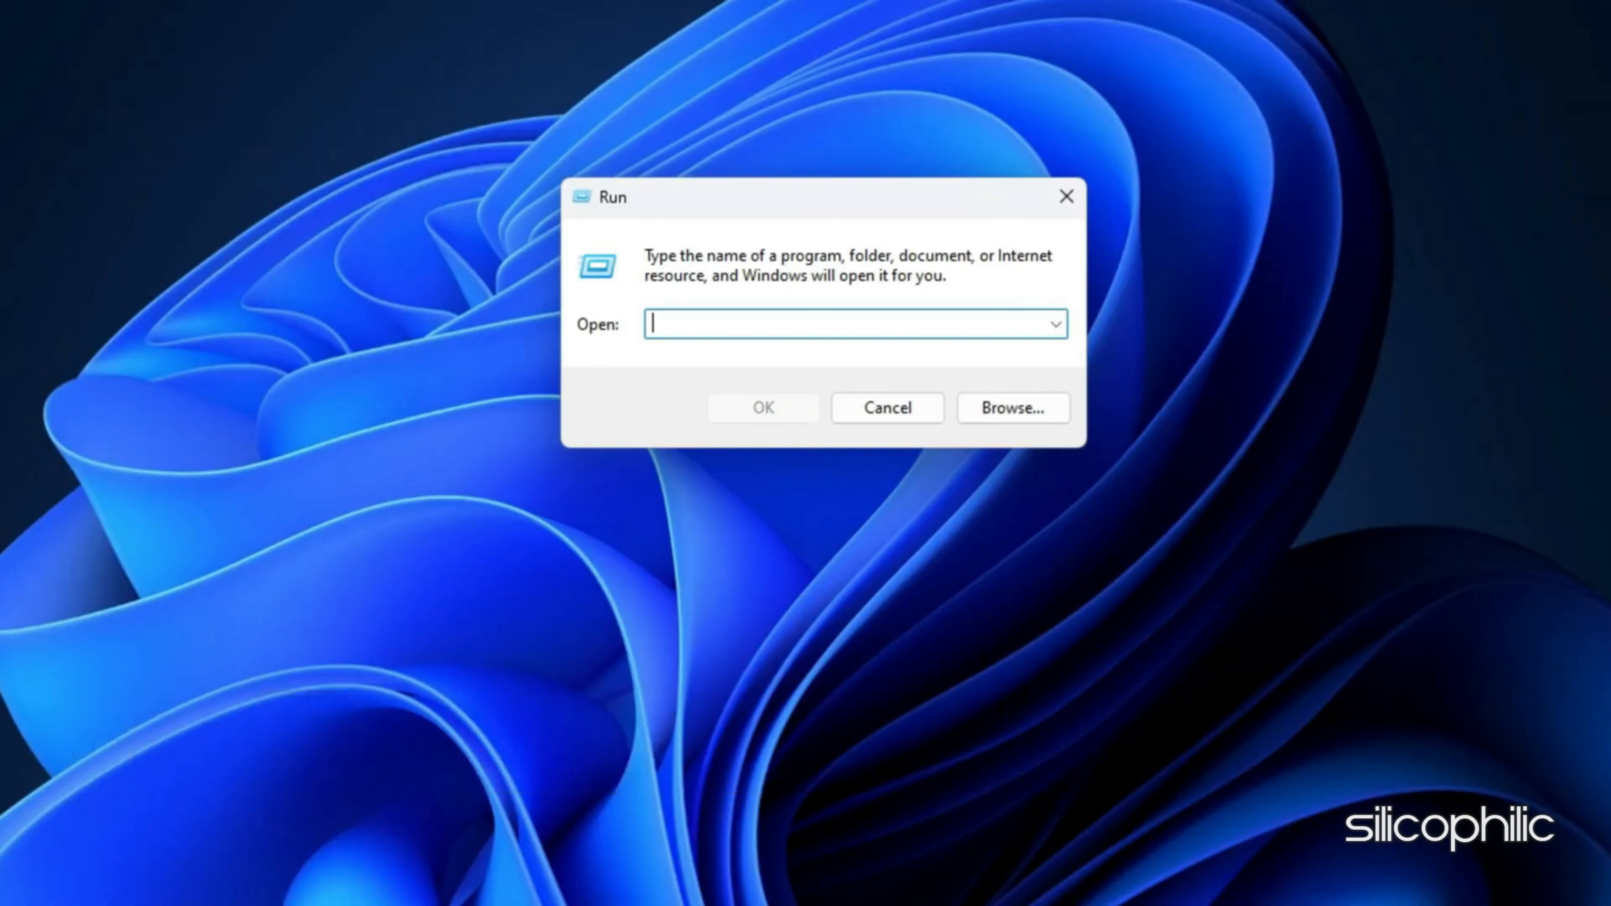
text(devmgmt.msc)
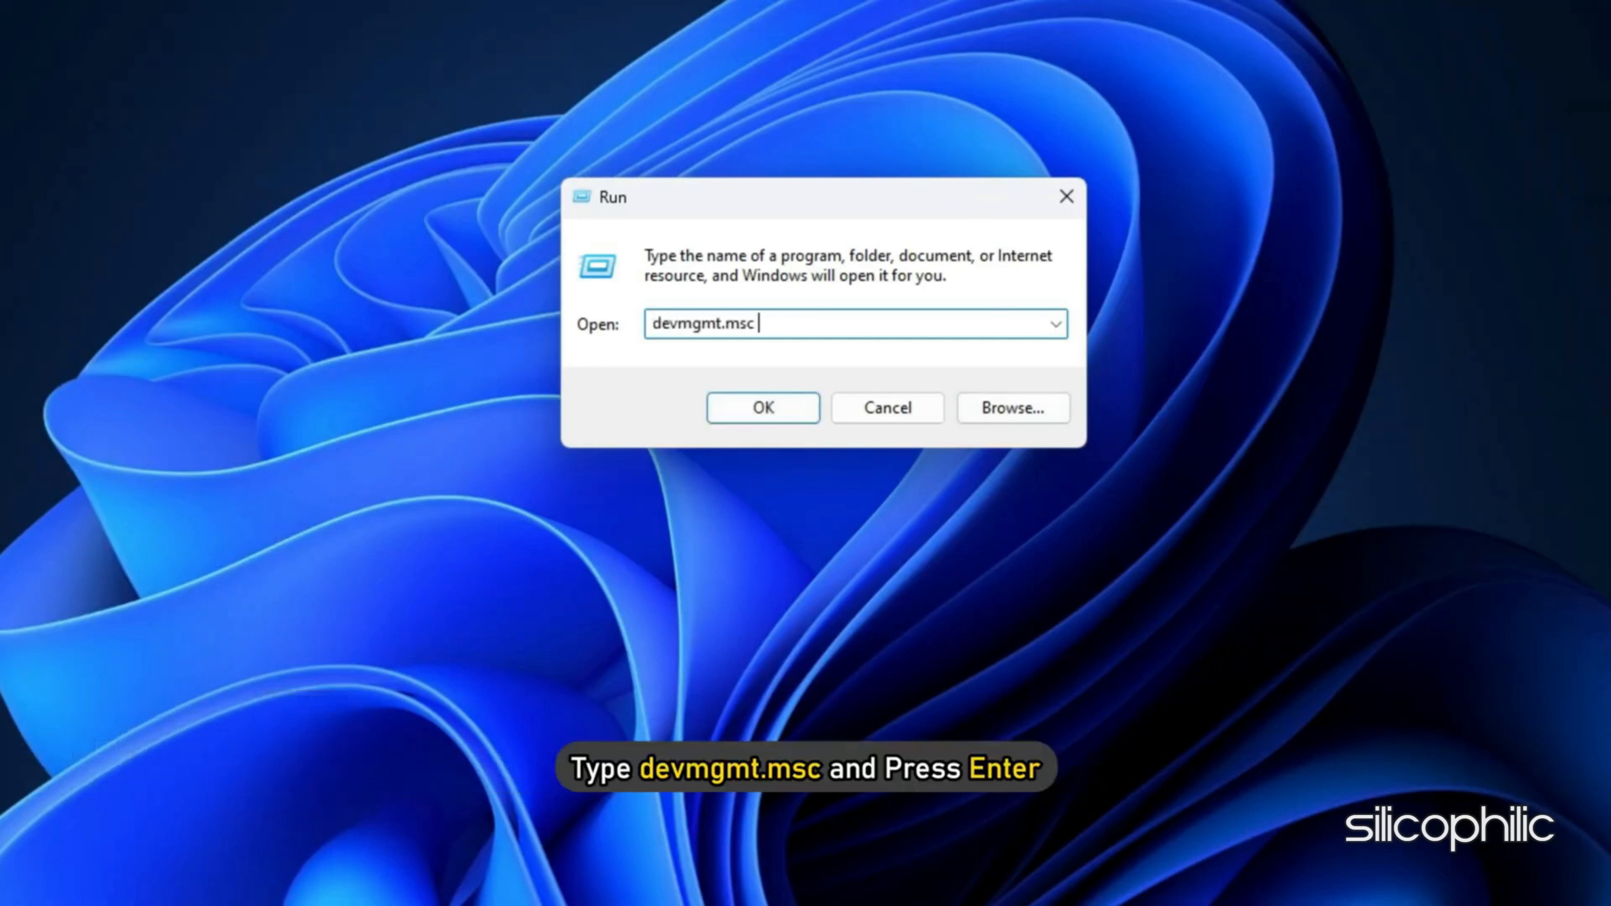
key(Return)
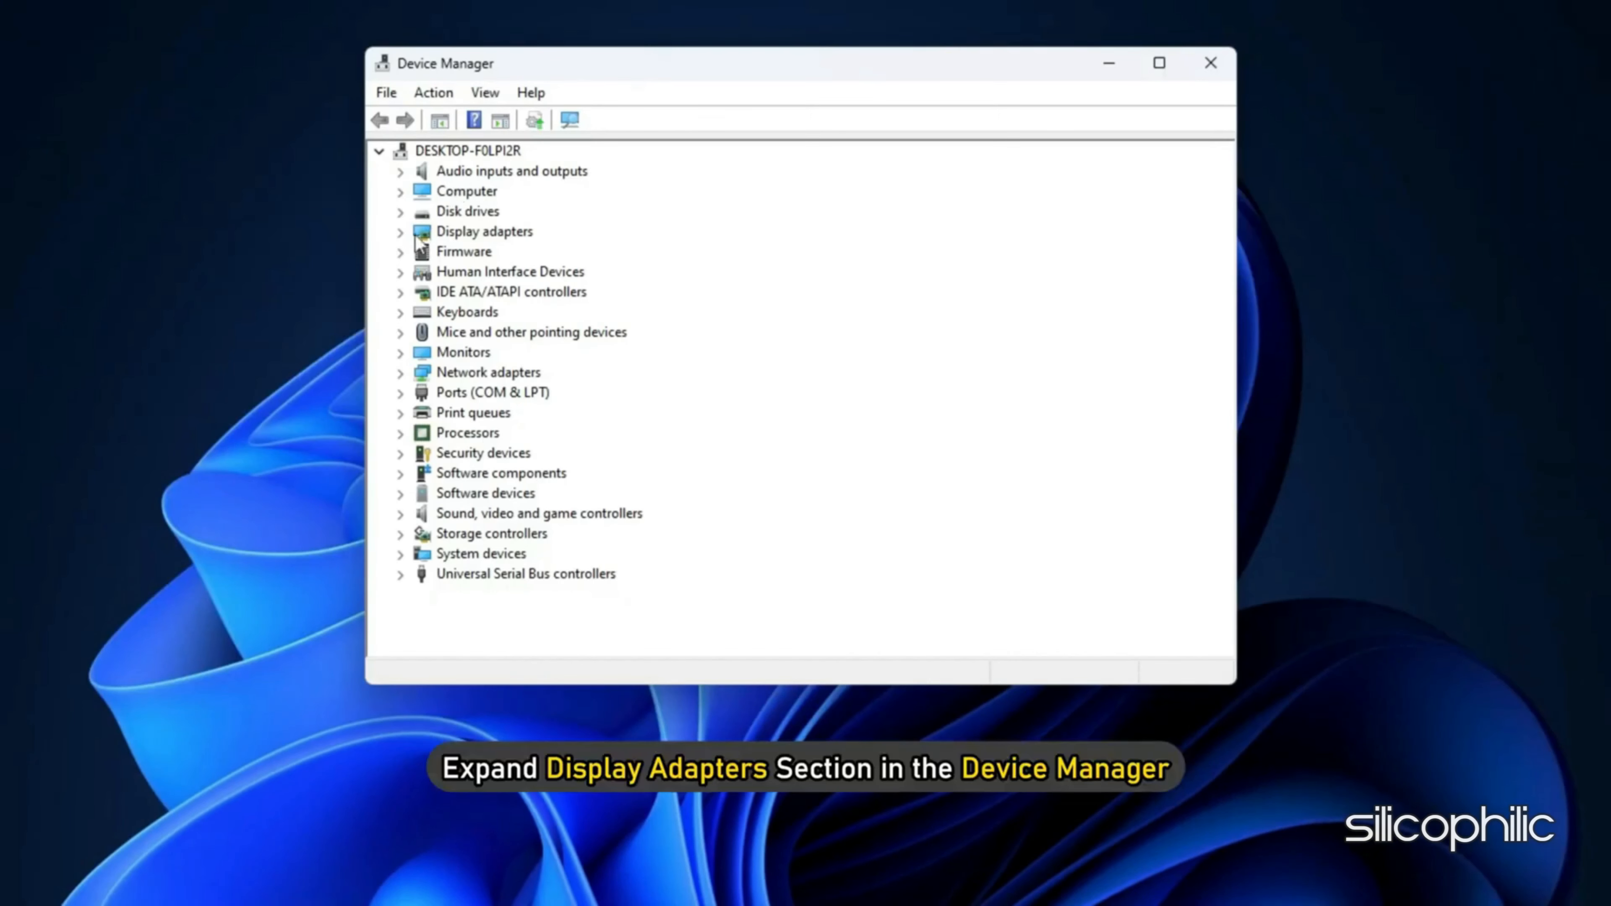
click(400, 232)
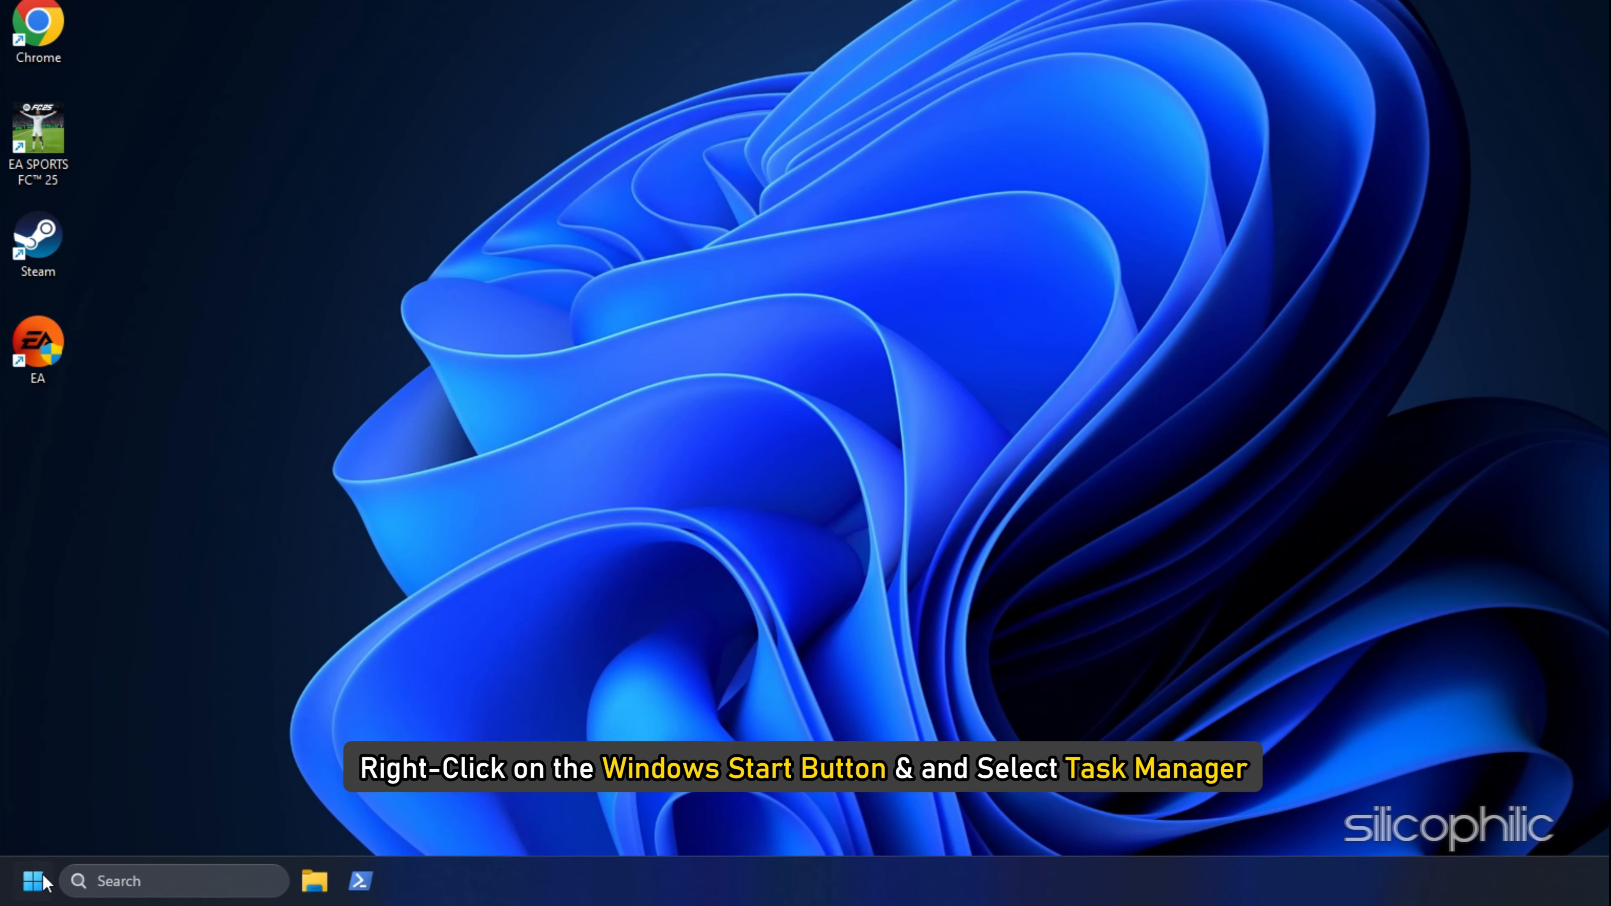
Step: Open Task Manager and end the AnyDesk (32 bit) process
right_click(34, 880)
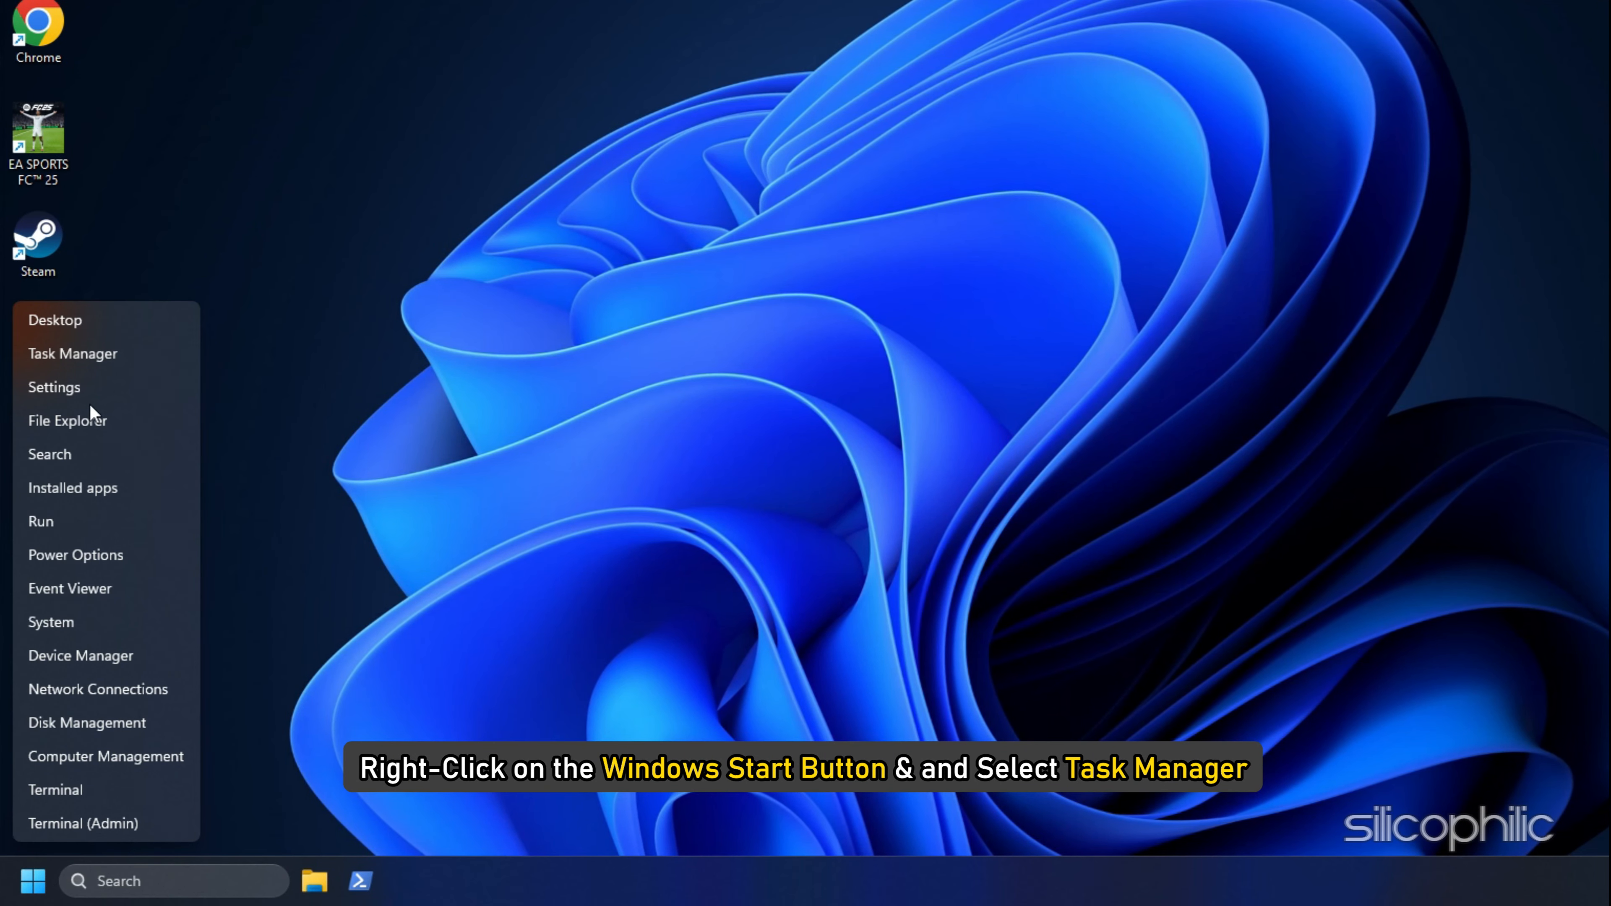
click(90, 349)
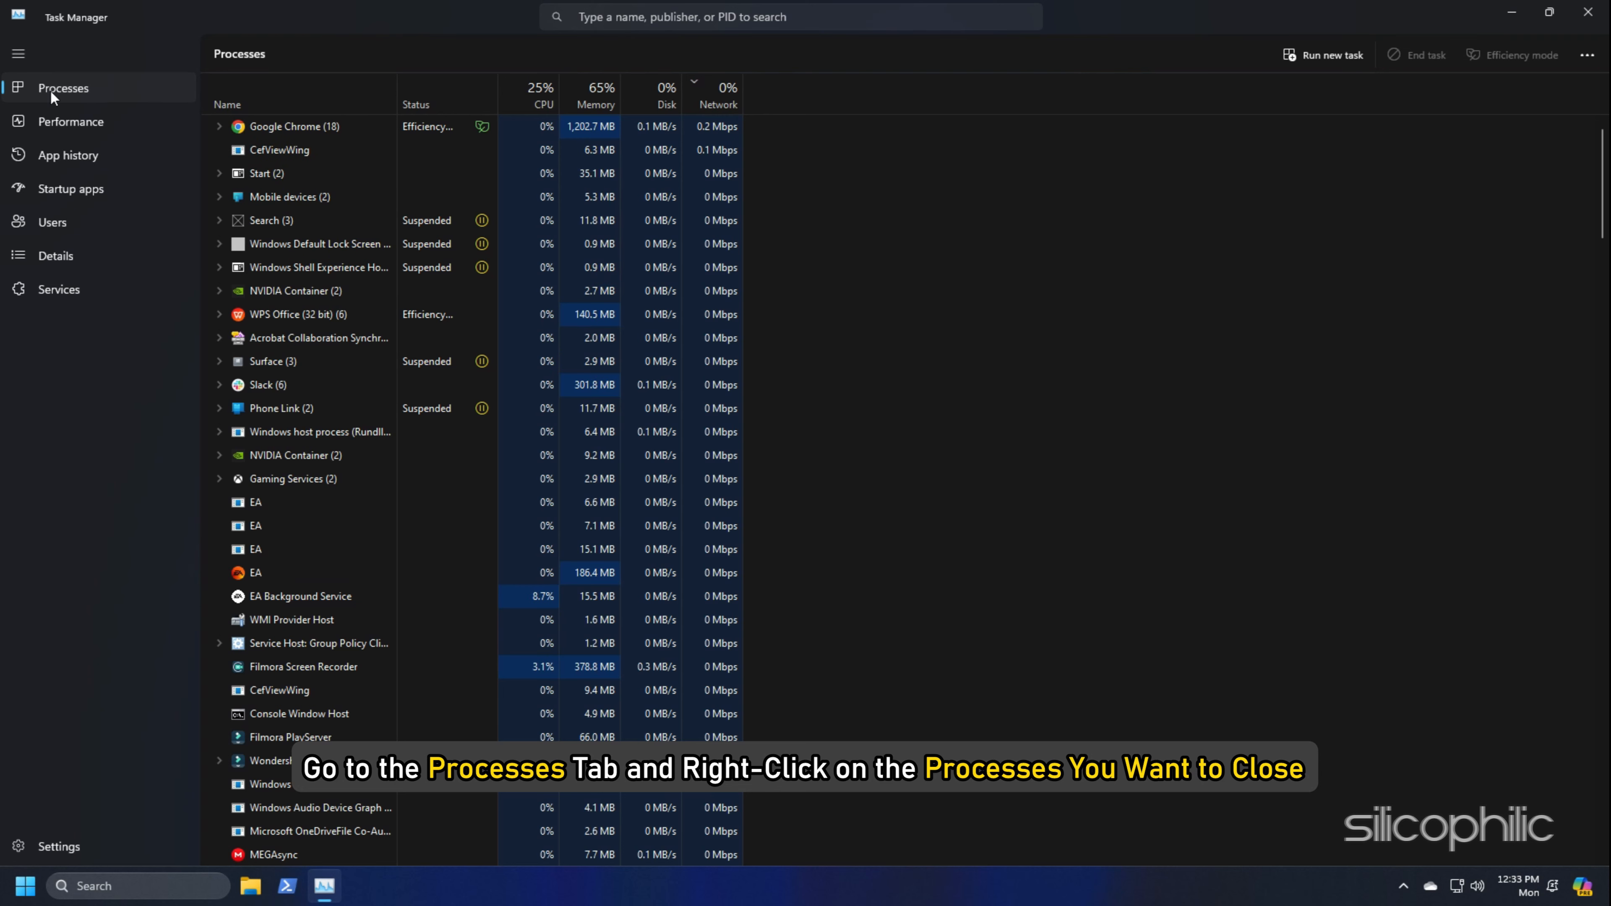
right_click(251, 245)
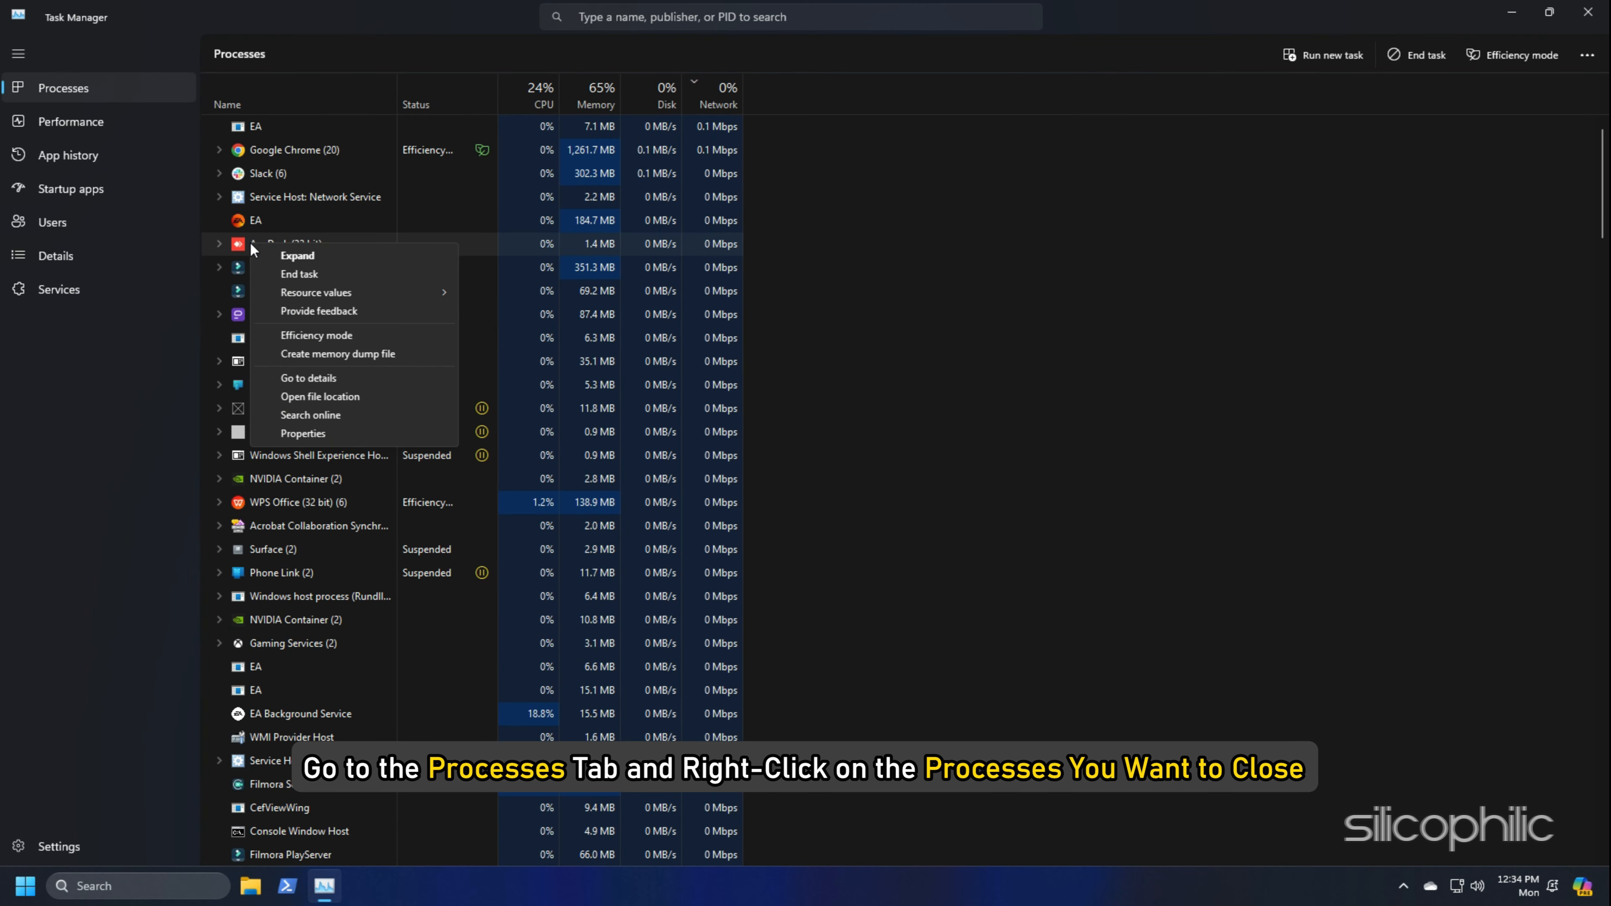
click(299, 273)
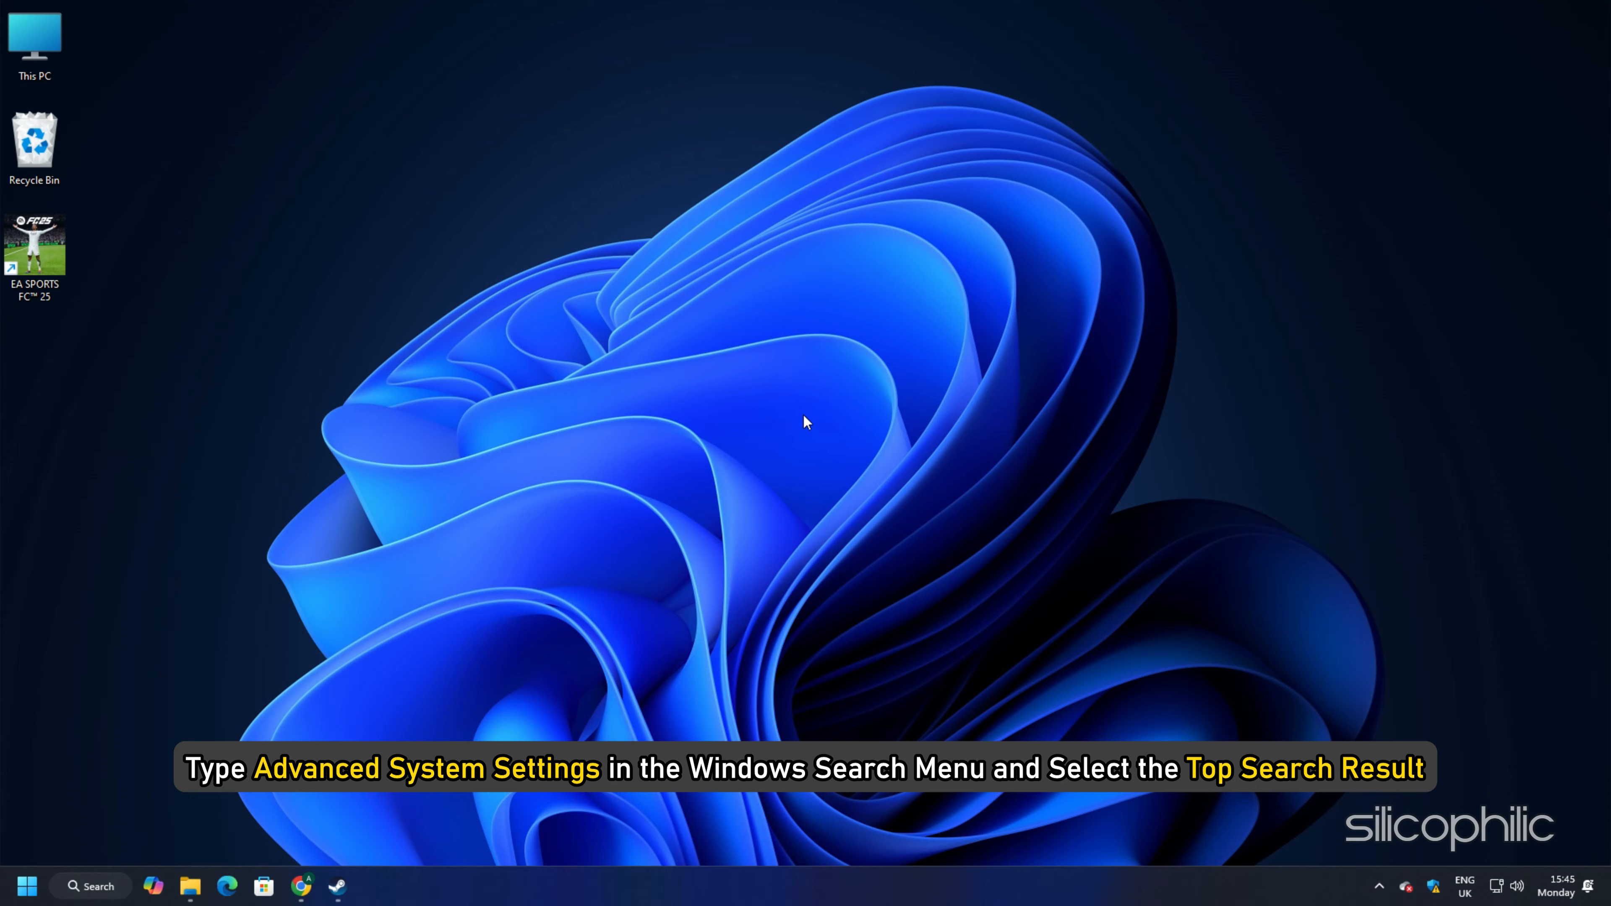
Step: Search for the advanced system settings and open the advanced page of the Performance Options
click(105, 888)
text(advanced syste)
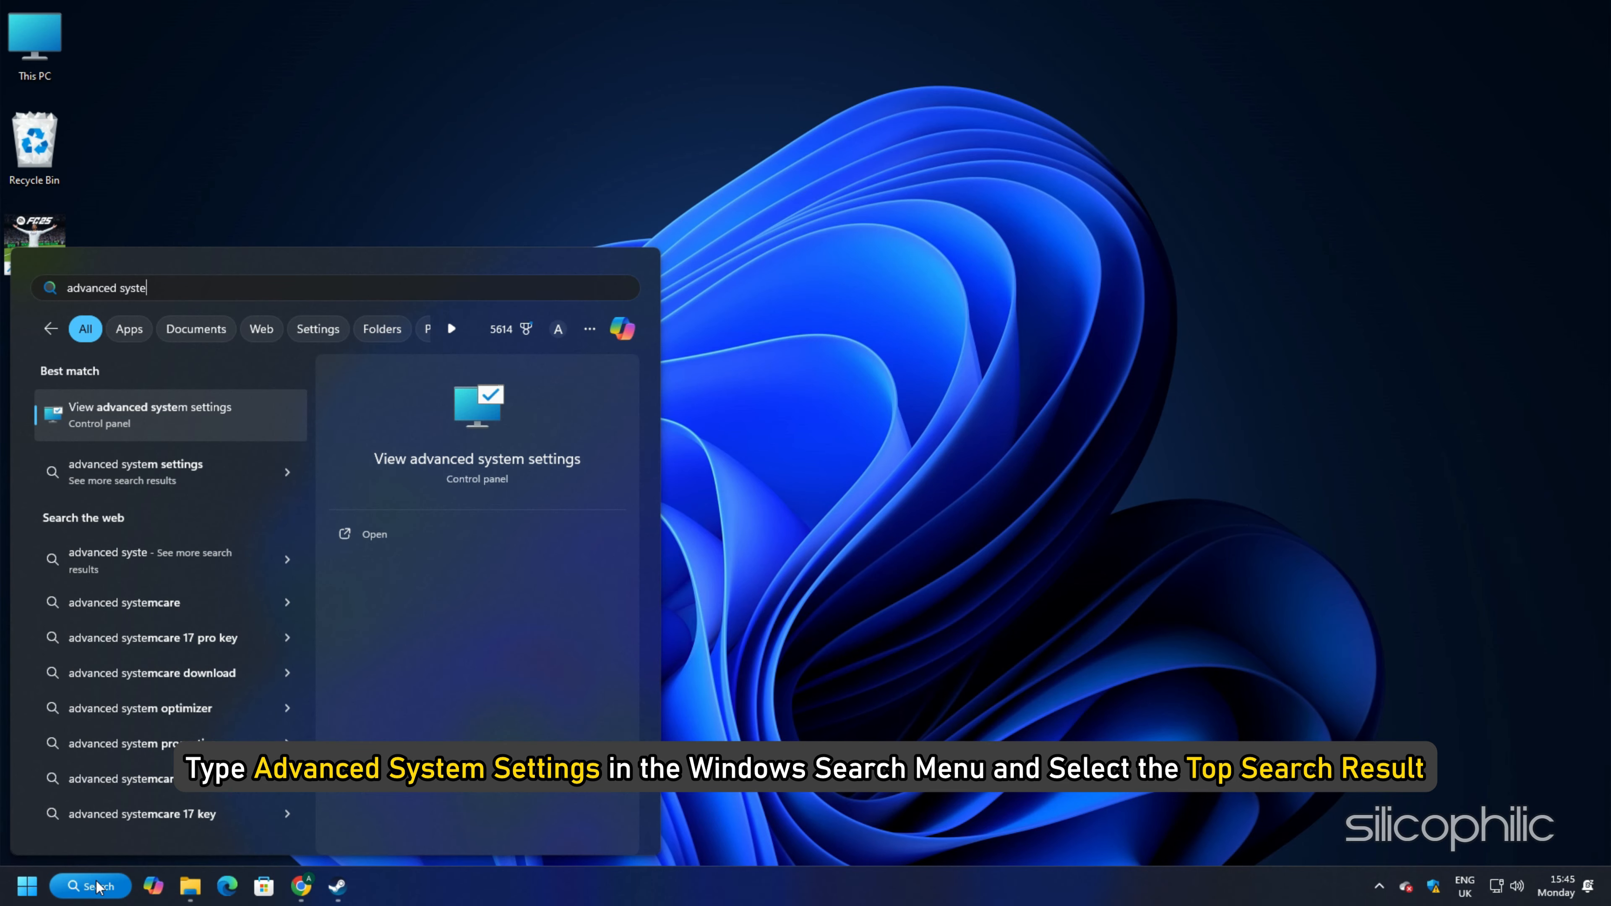
click(188, 414)
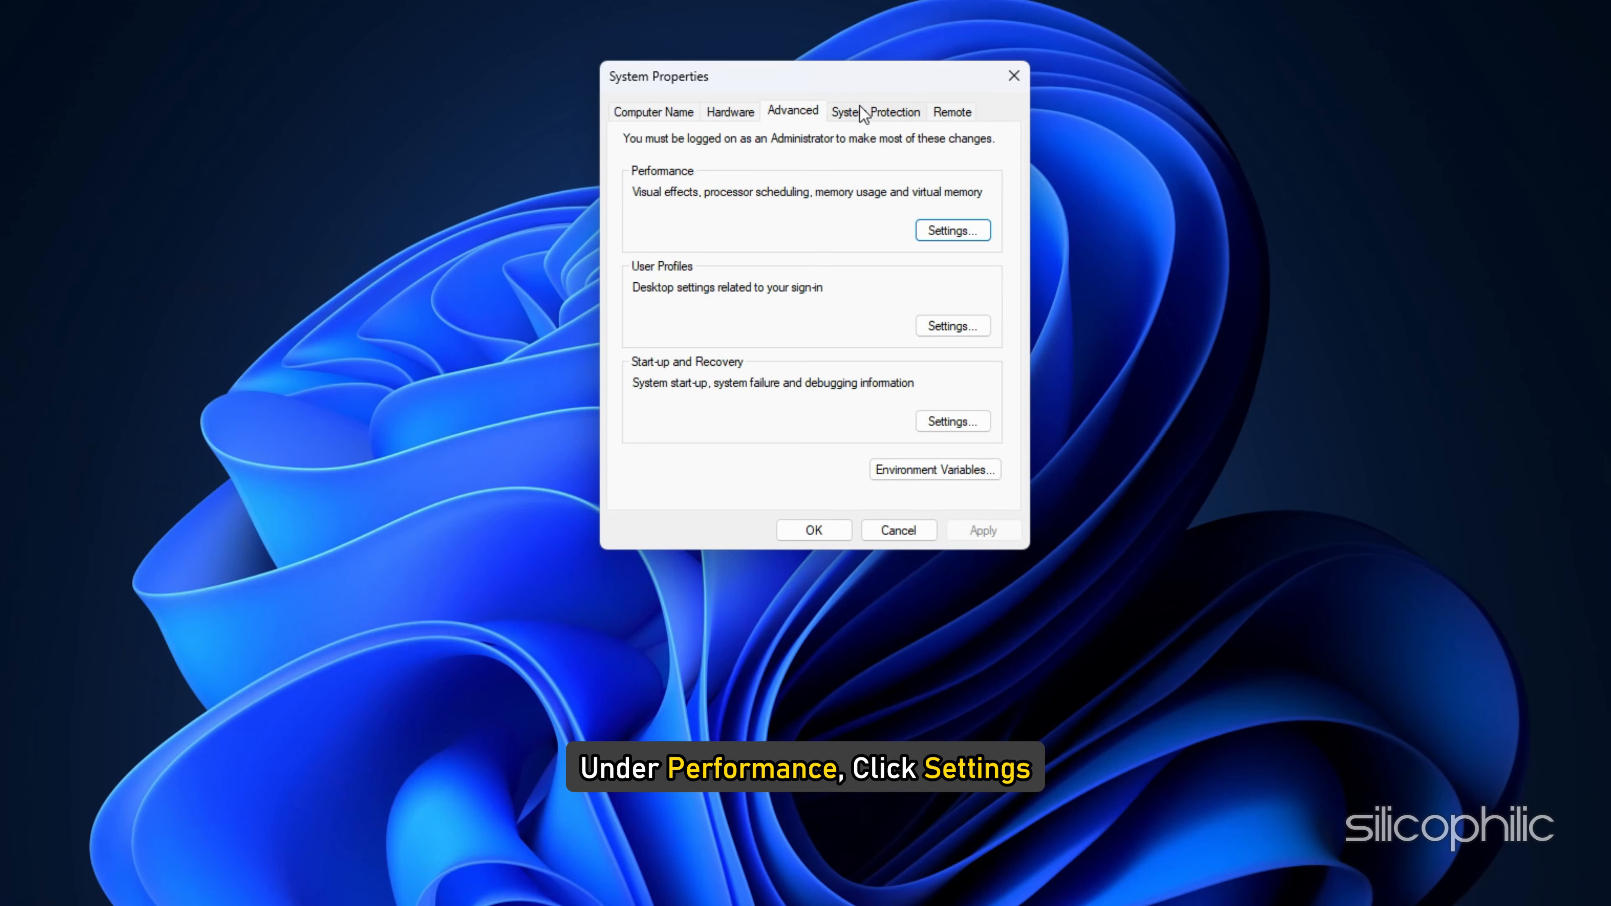
click(959, 230)
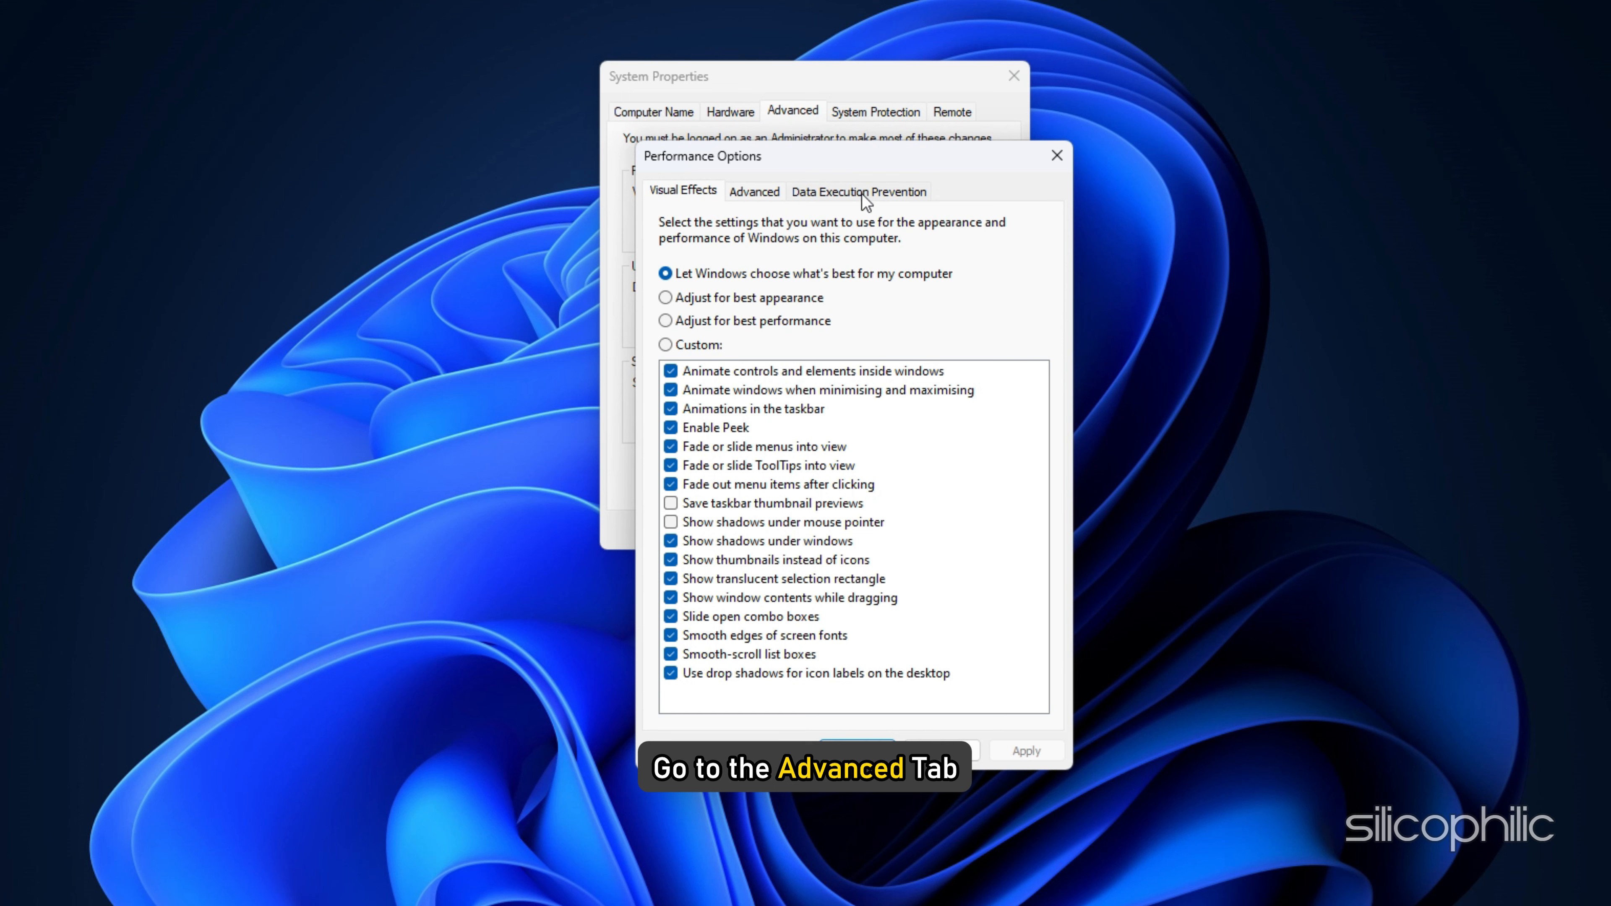
click(753, 190)
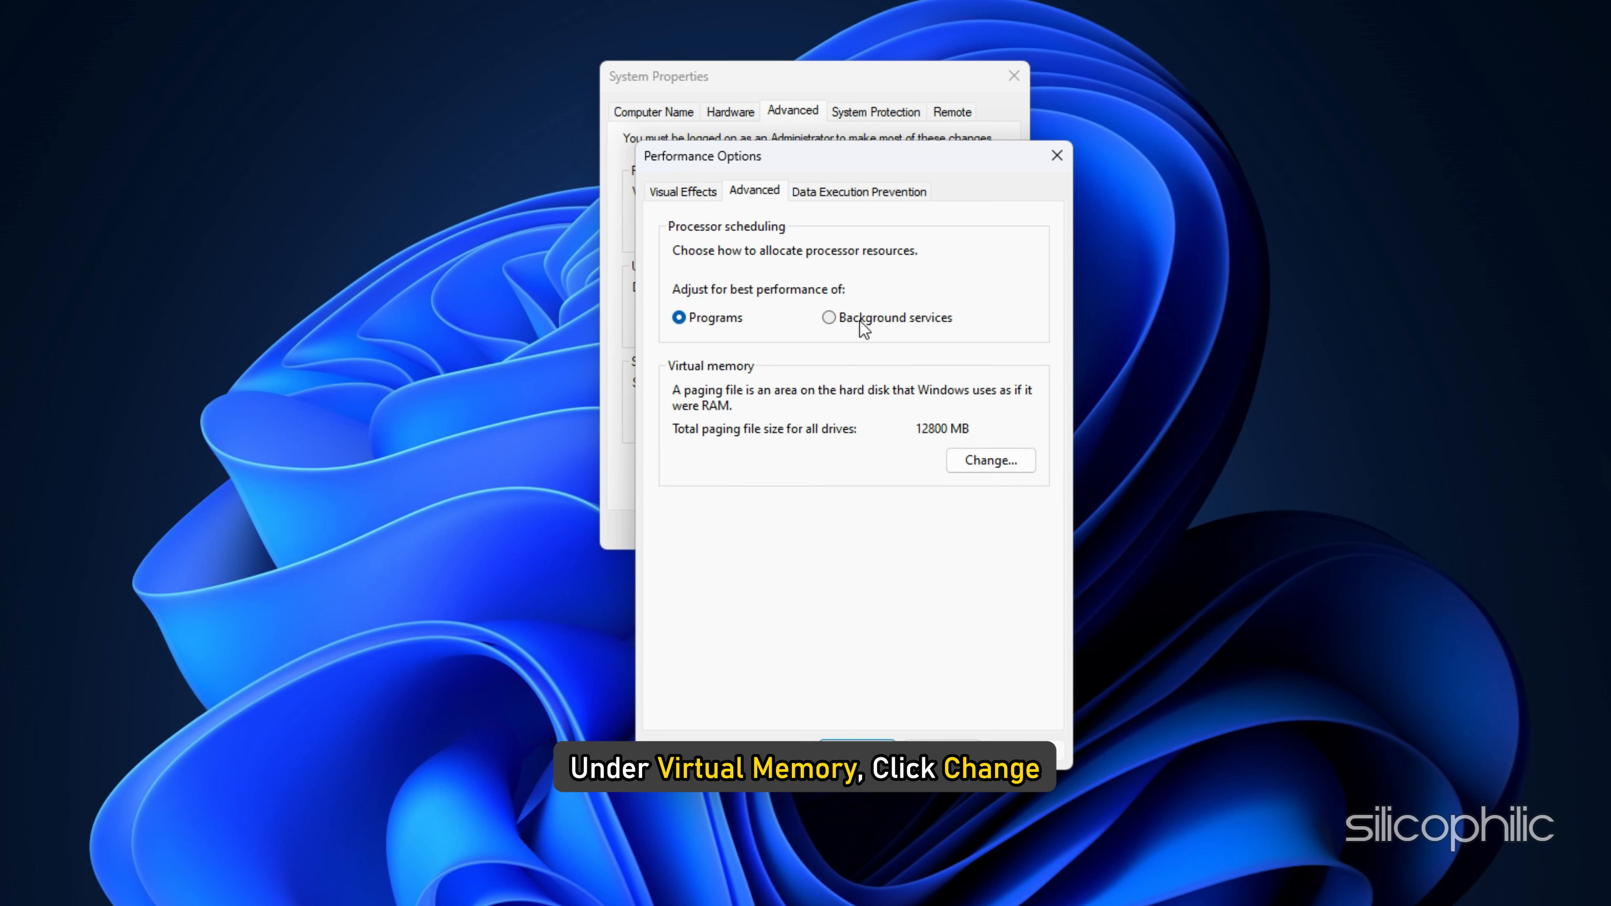
Step: Disable automatic paging file management and give drive C: a custom size of 24576 MB initial and 49152 MB maximum
click(979, 467)
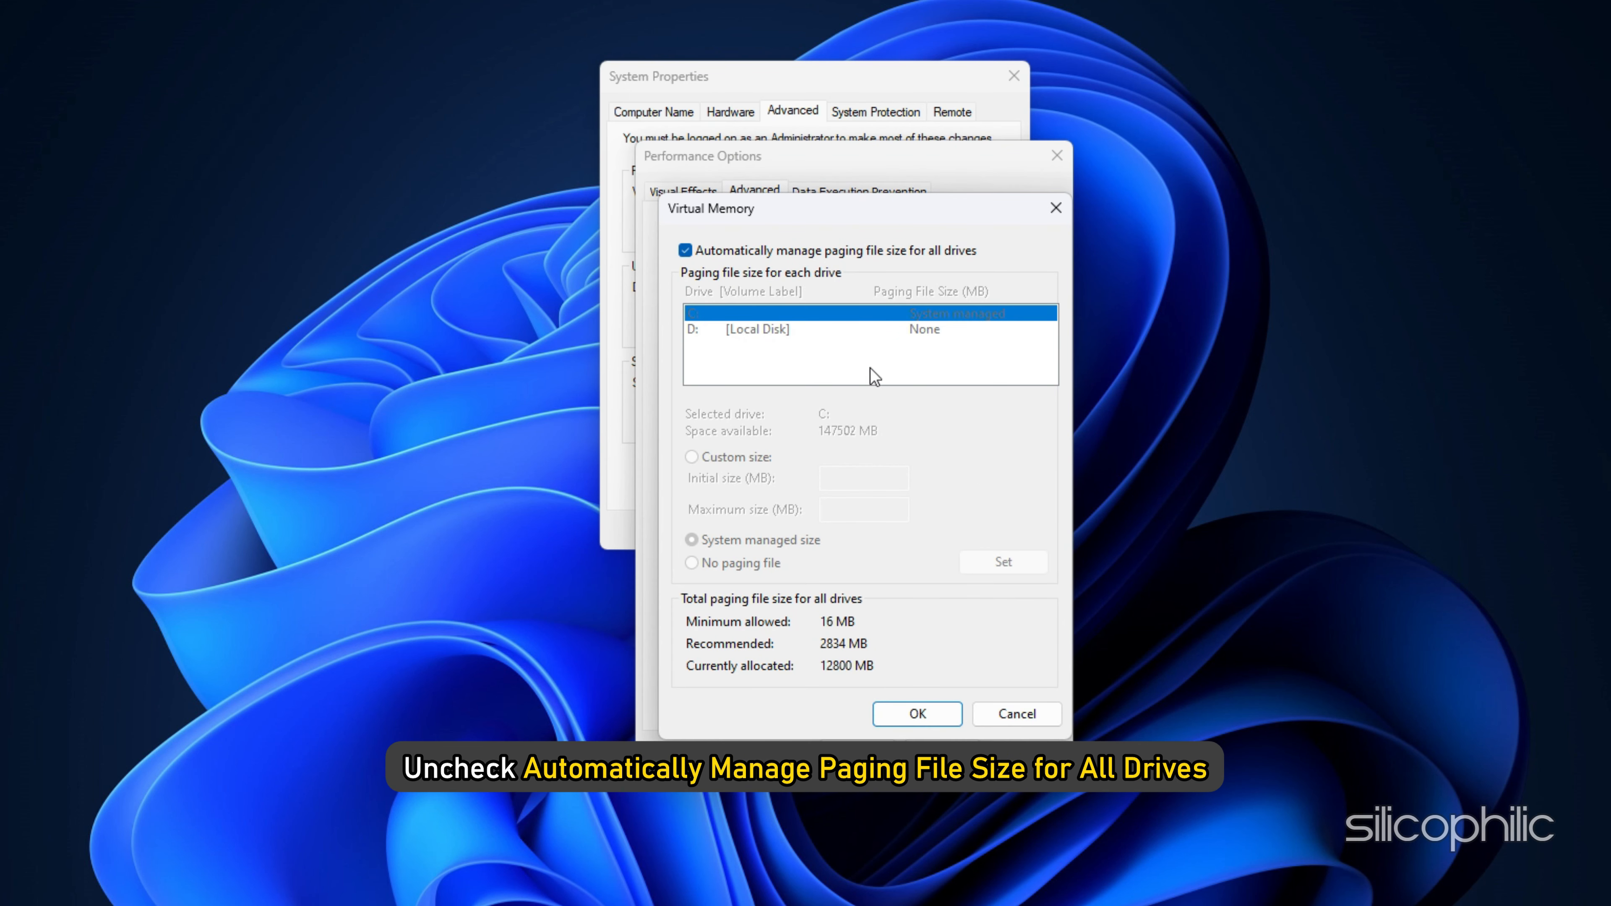
click(686, 252)
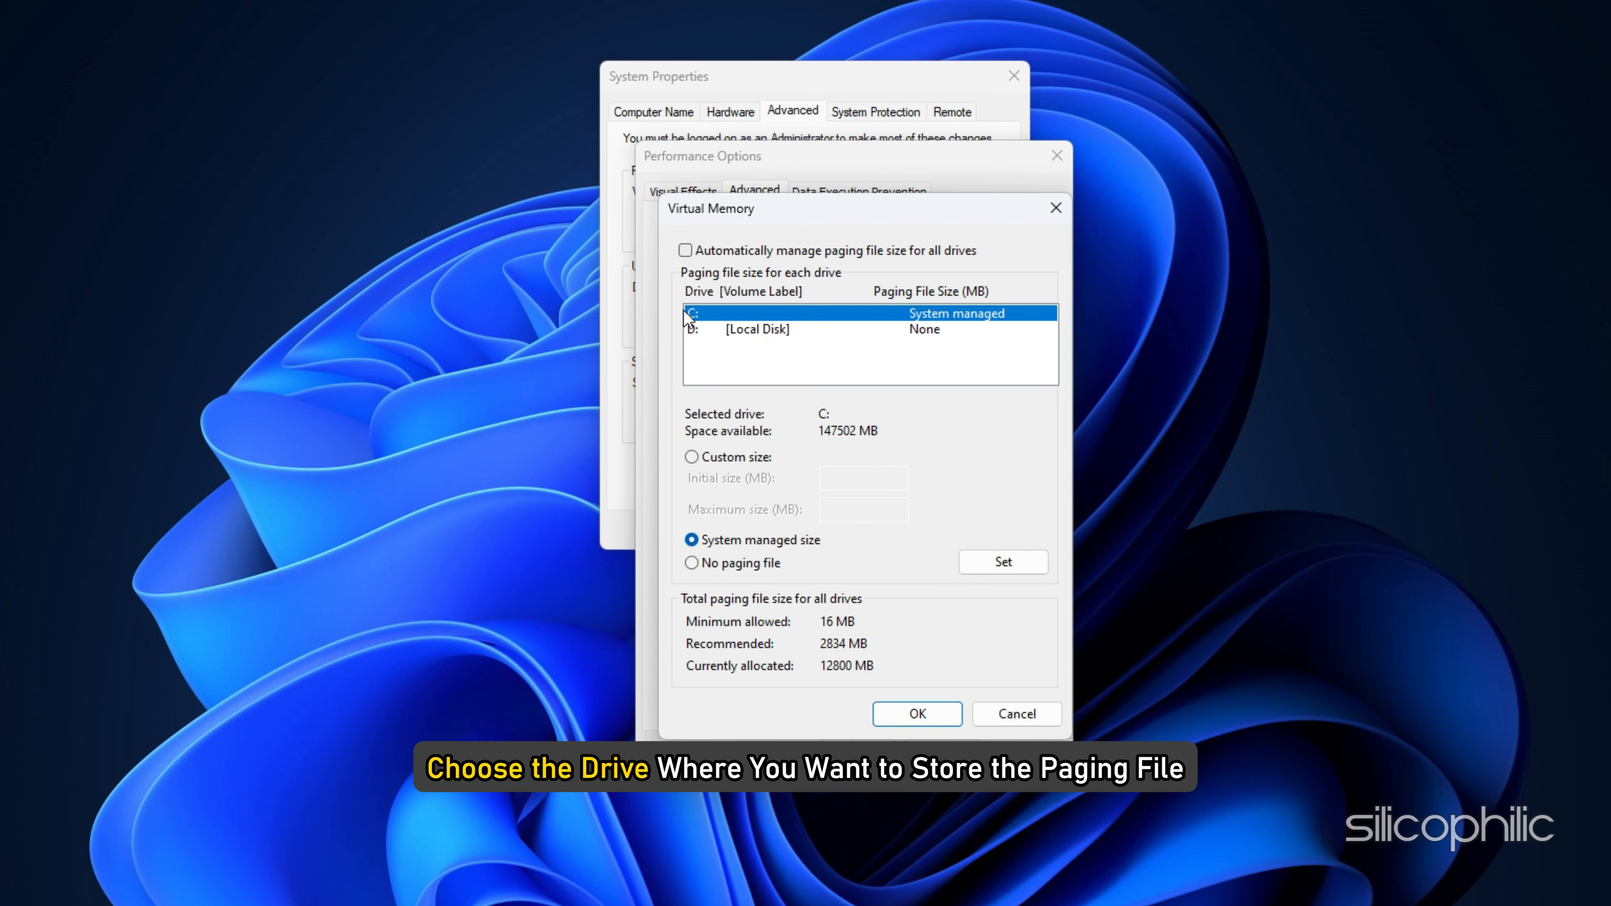
click(691, 457)
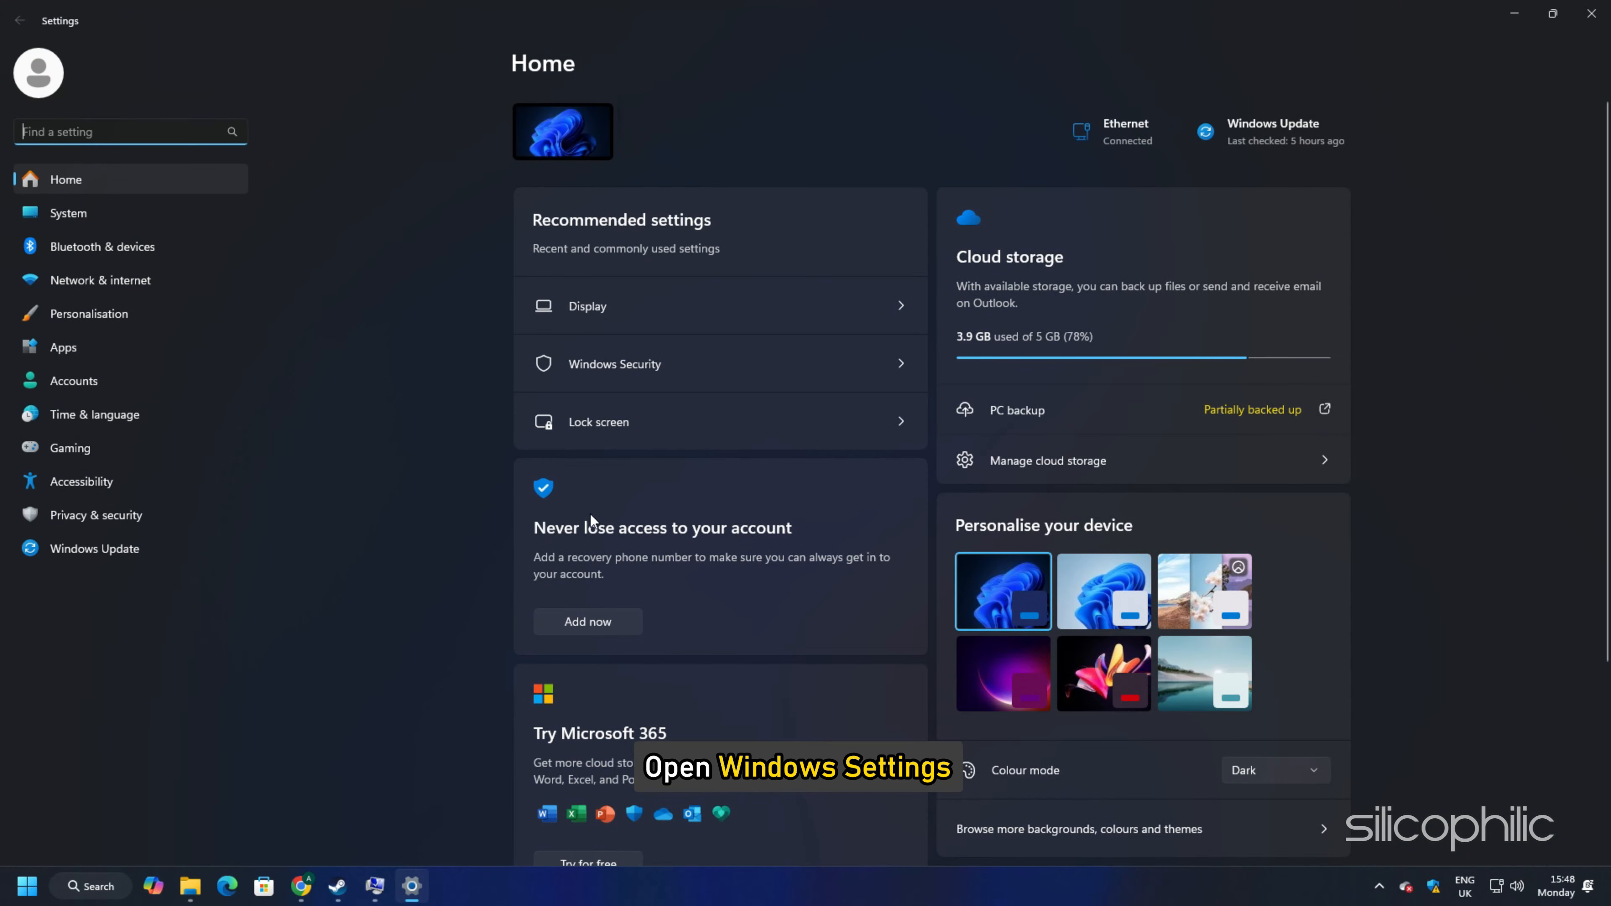
Step: Open the System About page in Windows Settings and highlight the installed RAM value in the device specifications
click(68, 213)
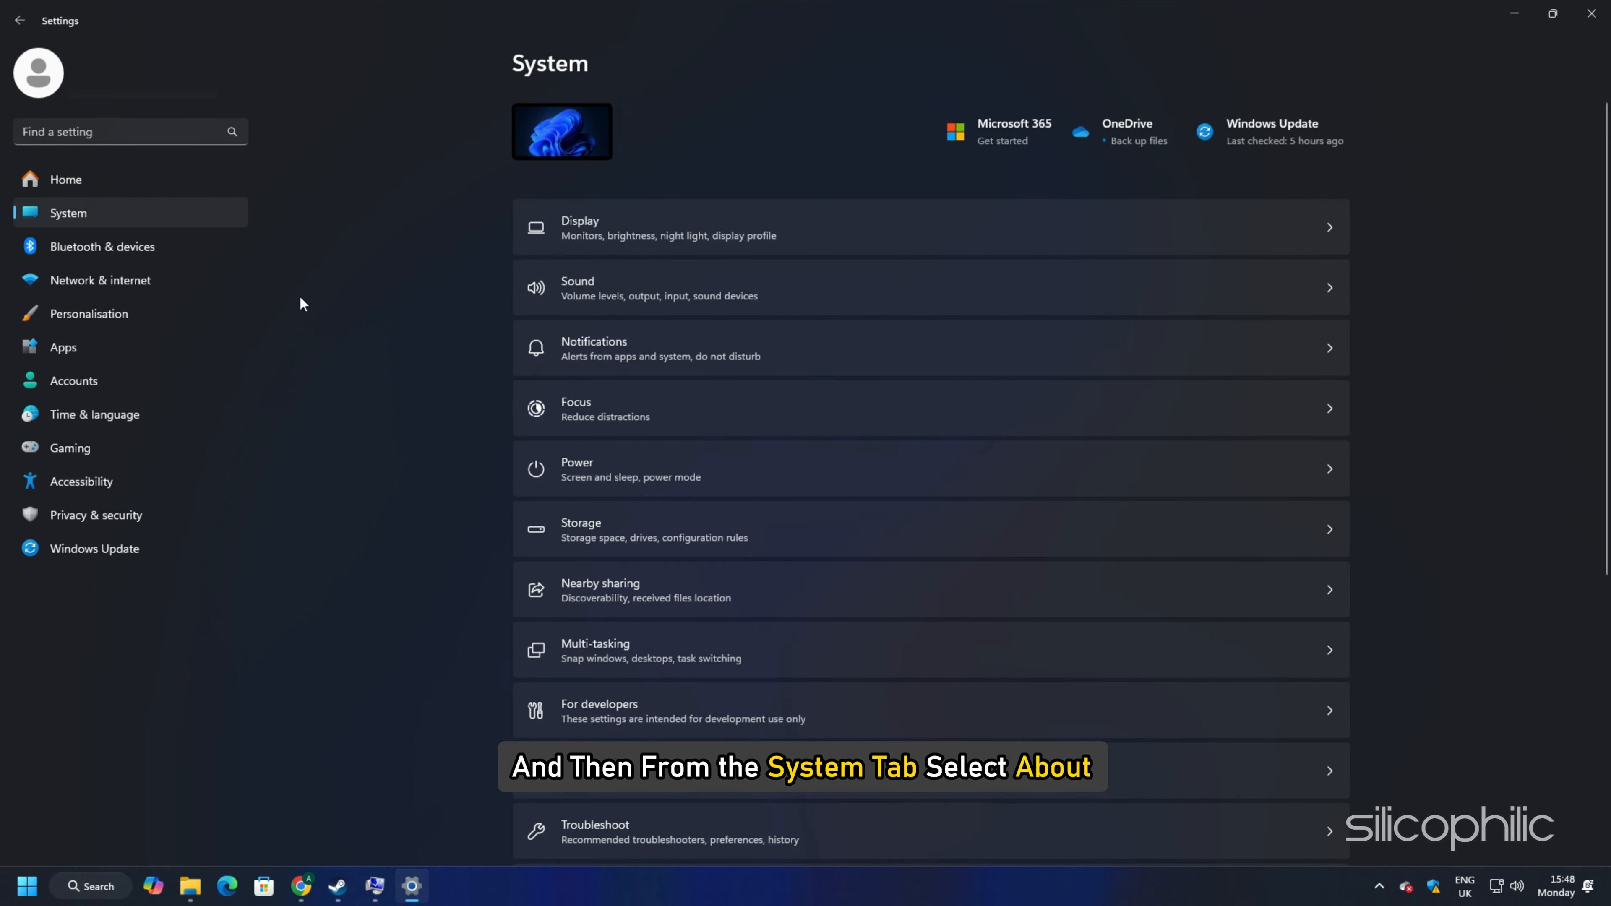
scroll(461, 463, down, 10)
click(640, 812)
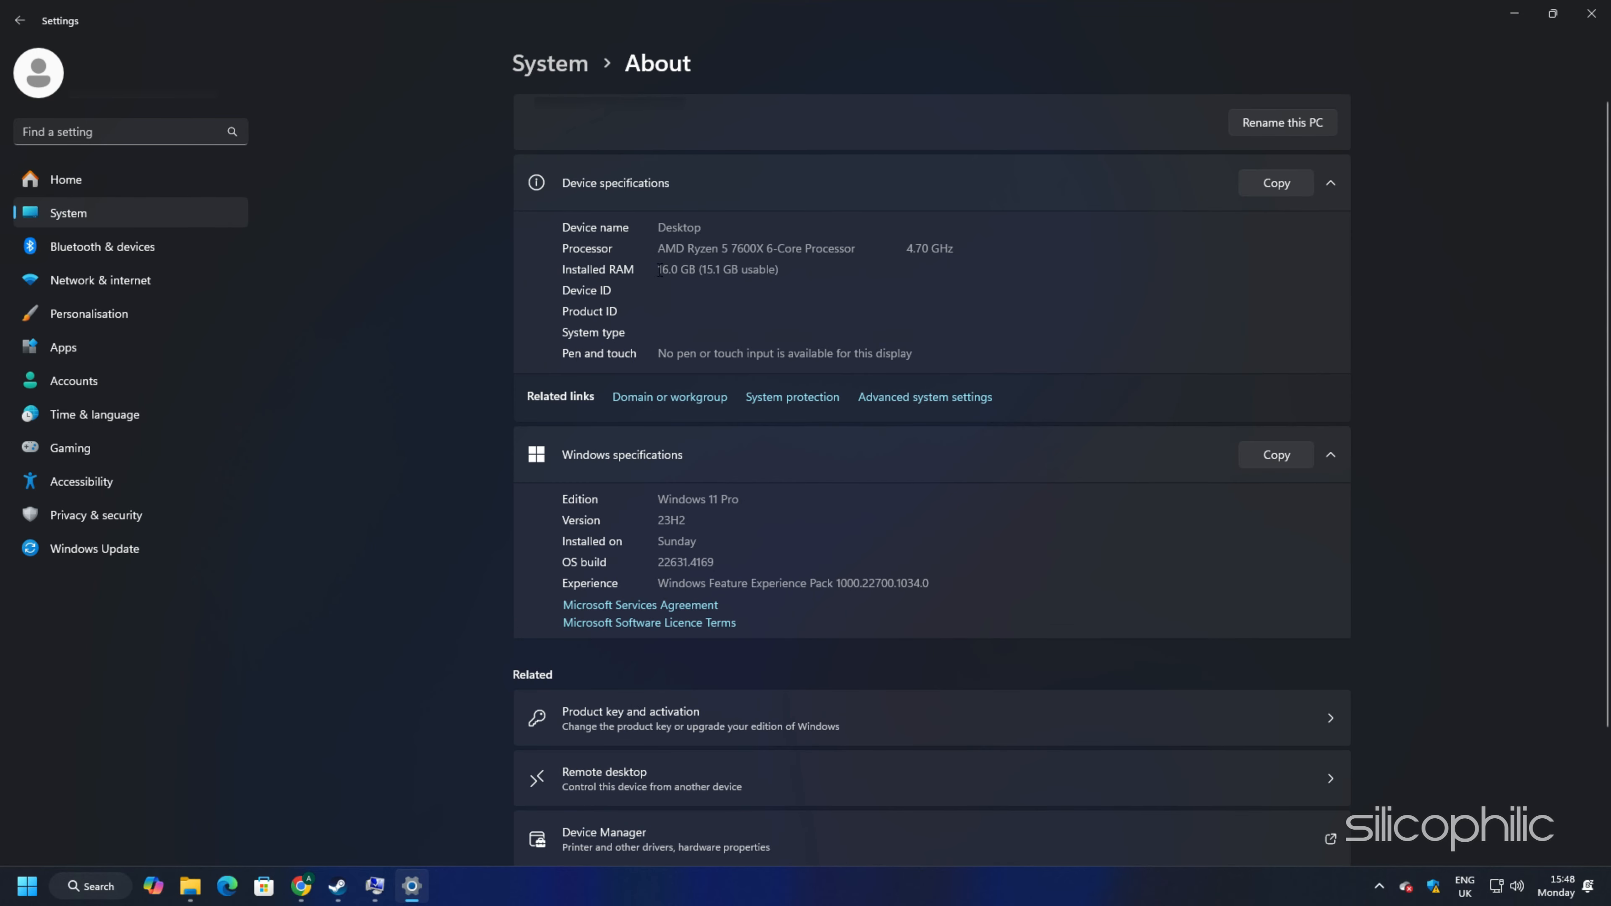
drag(658, 269, 785, 269)
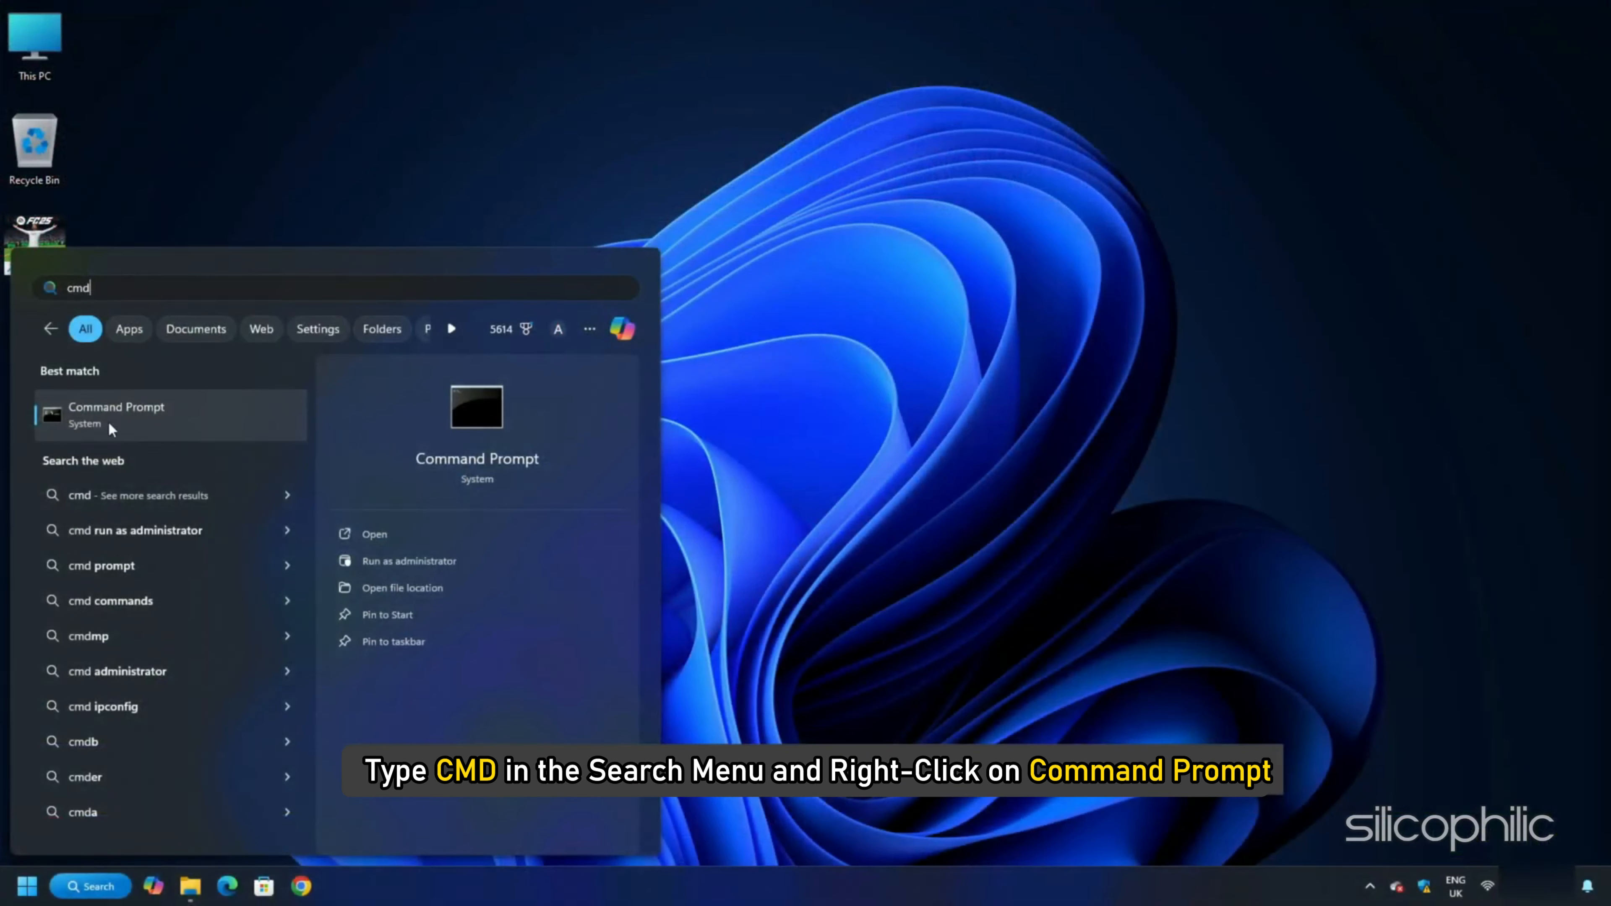
Step: Open Command Prompt as administrator from the cmd search result and allow it to make changes
right_click(119, 420)
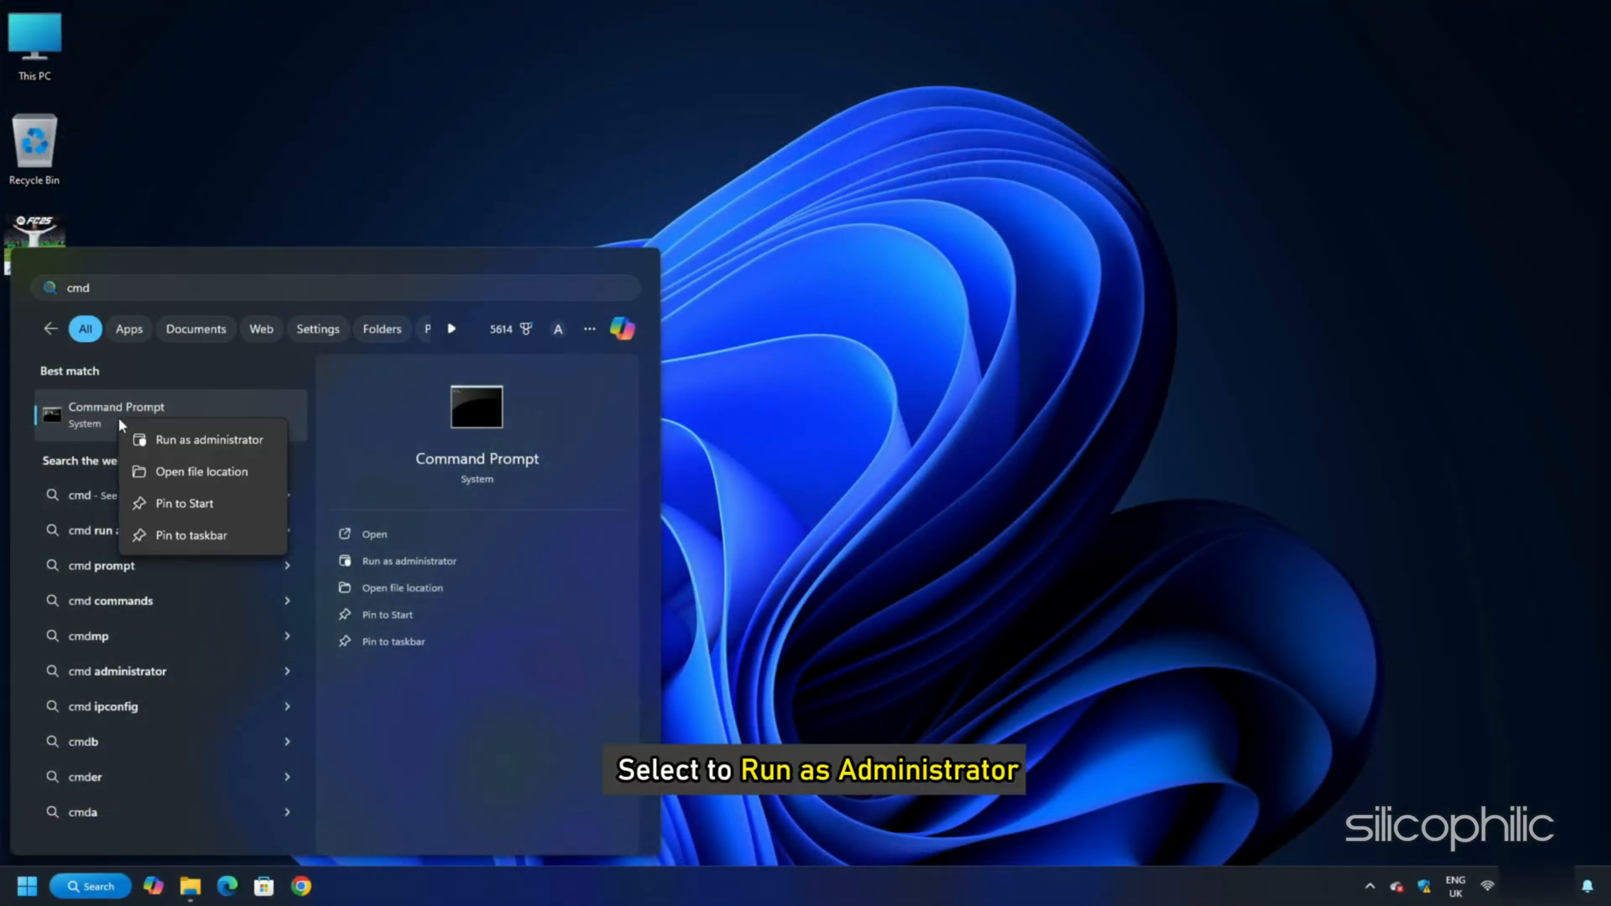
click(191, 440)
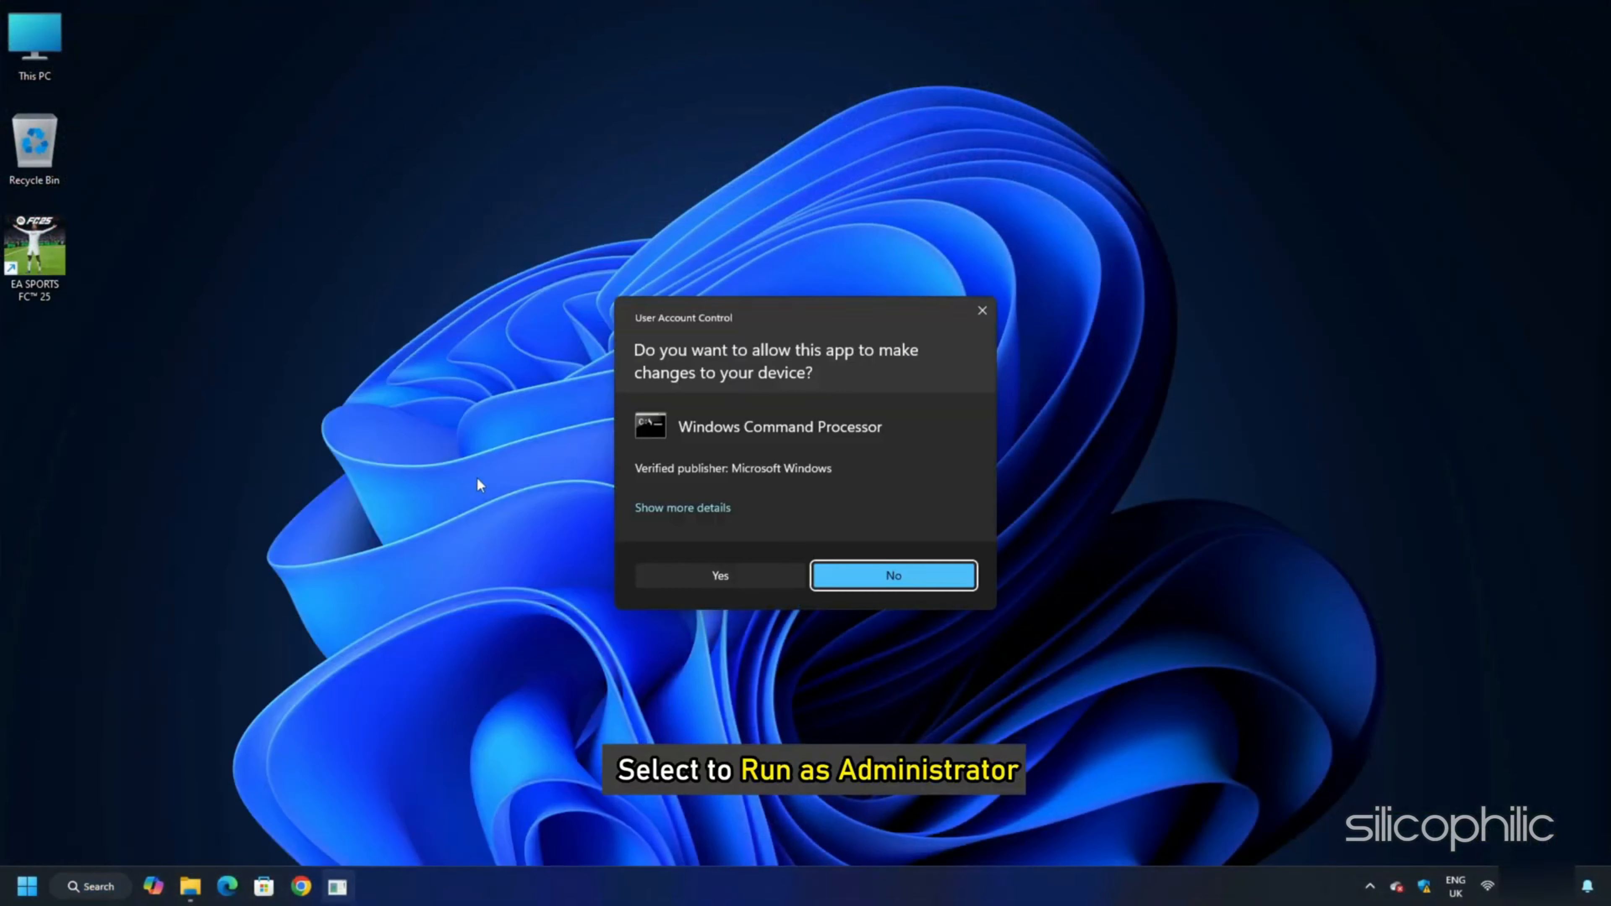
click(720, 576)
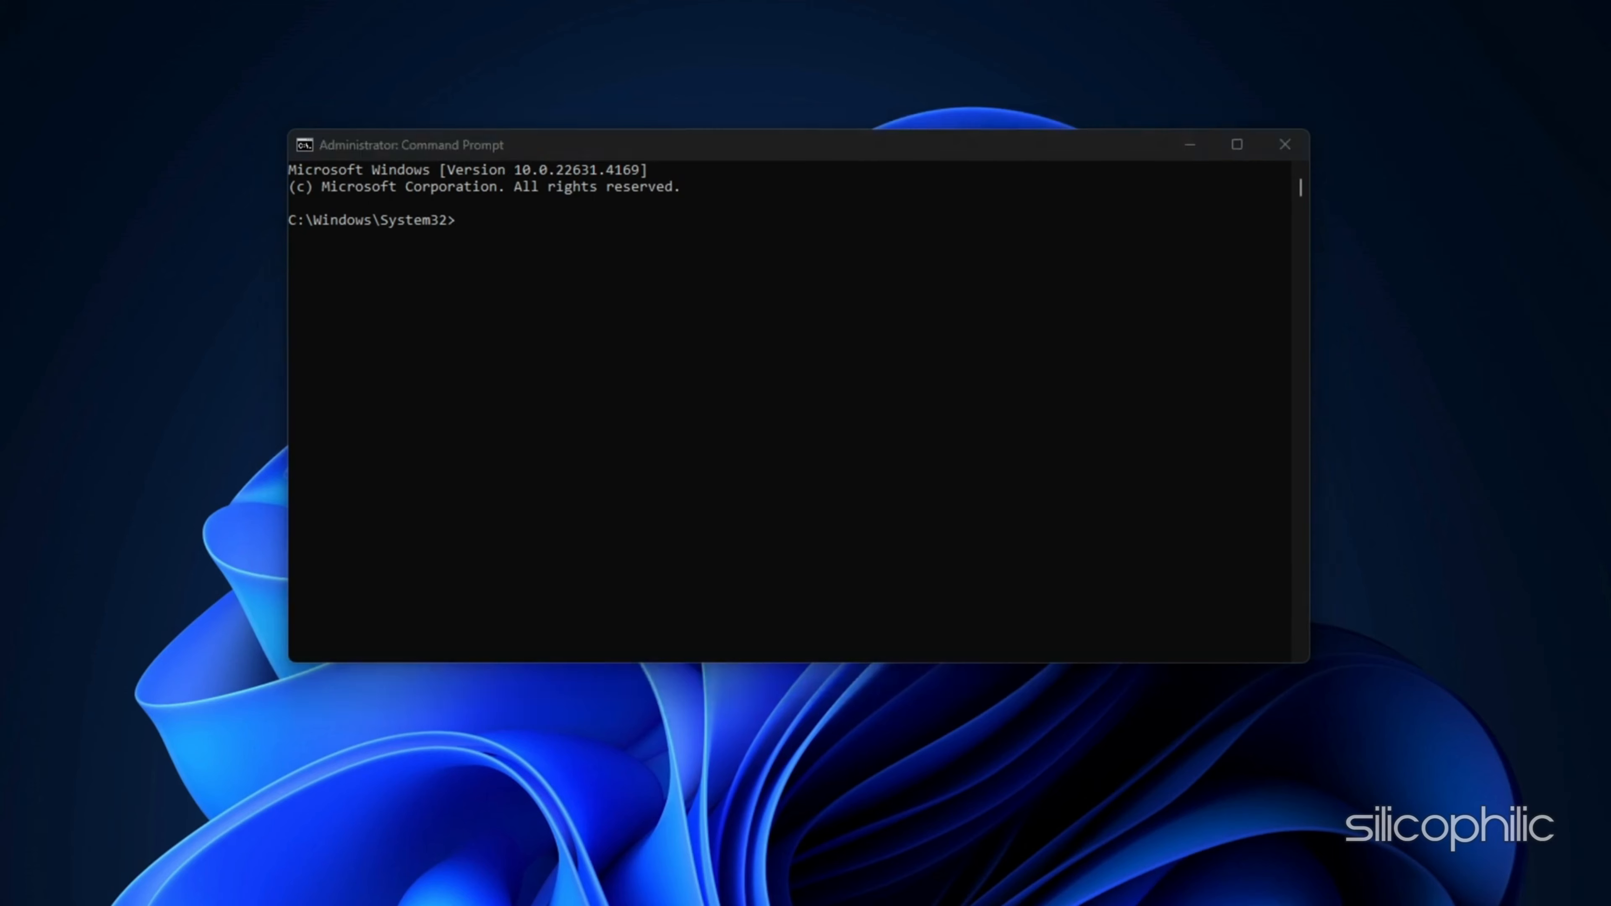
click(598, 248)
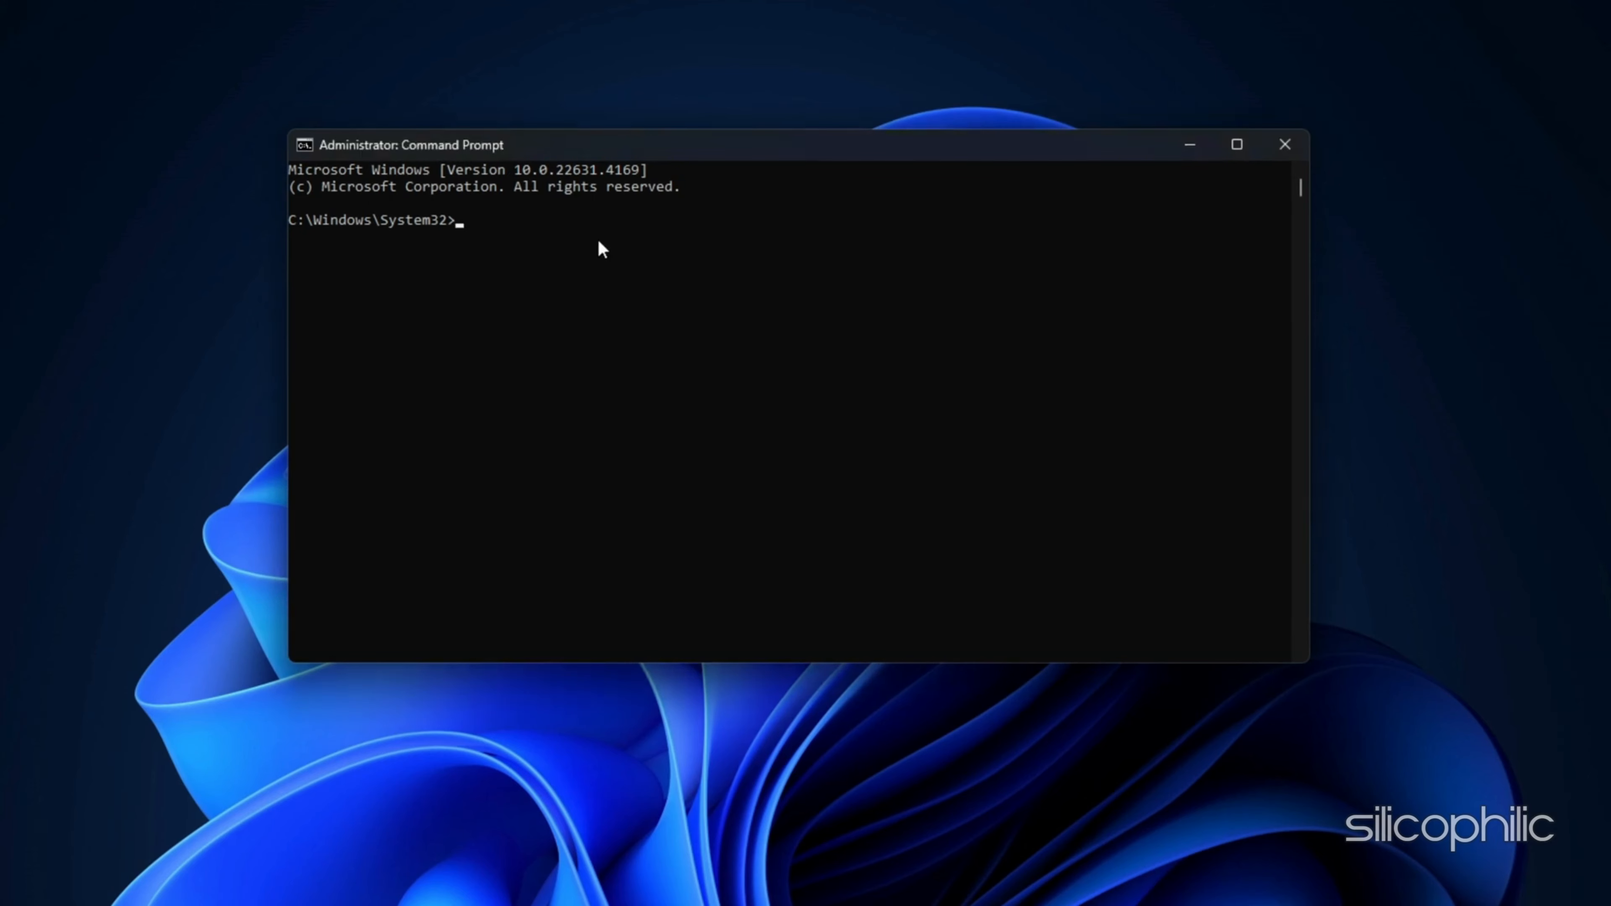
Step: Run ipconfig with /flushdns, /release and /renew in the elevated Command Prompt
text(ipconfig /flushdns)
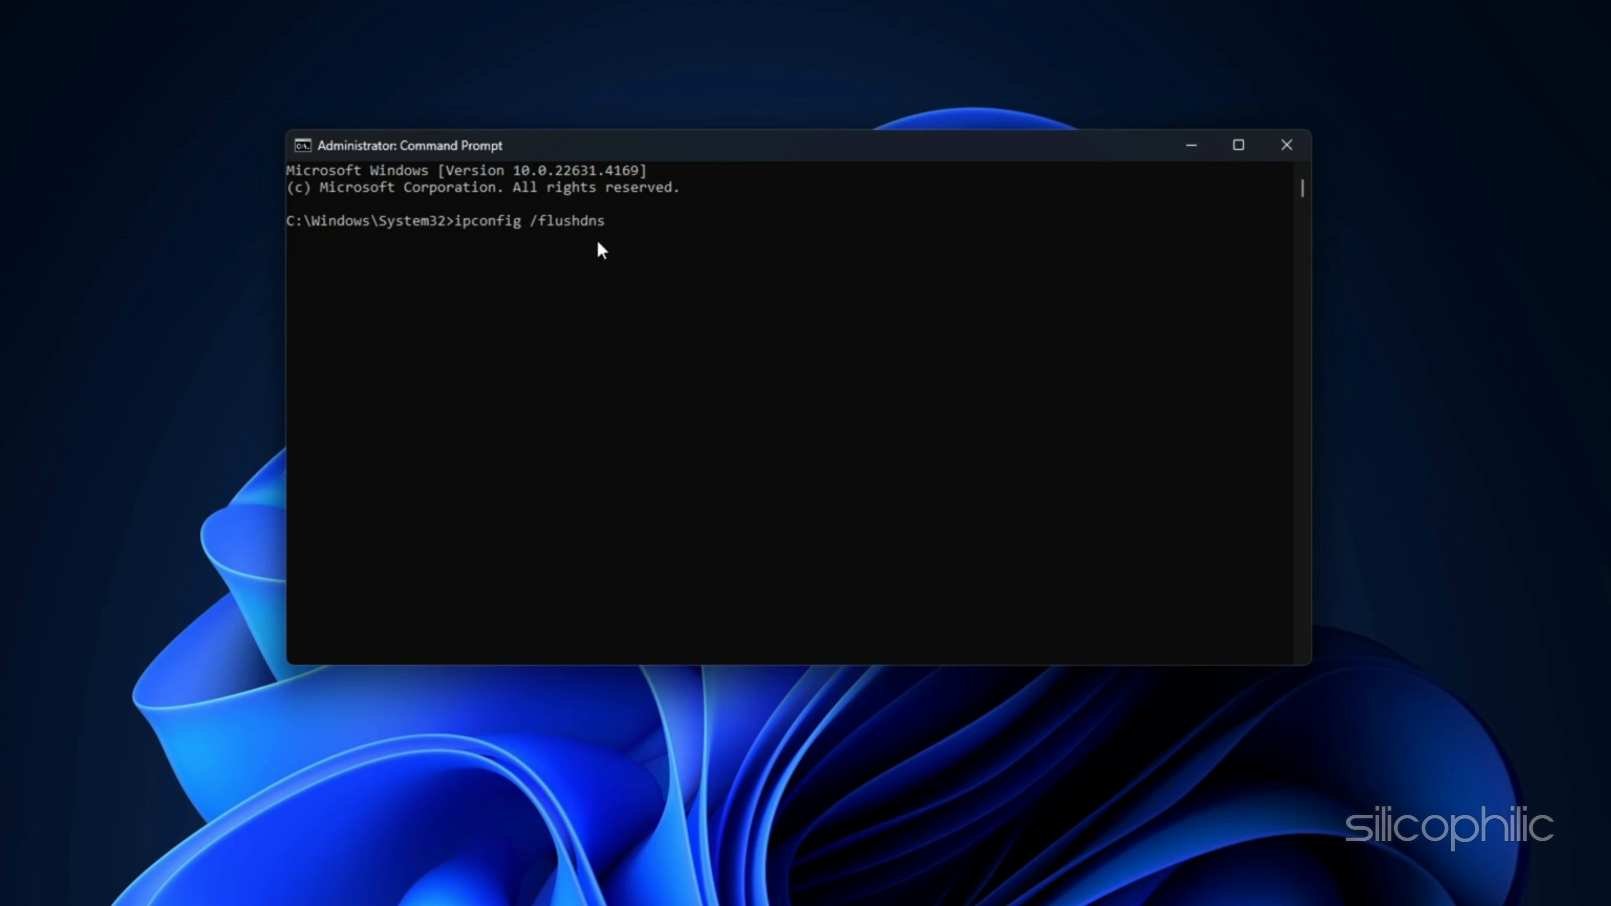
key(Return)
text(ipconfig /release)
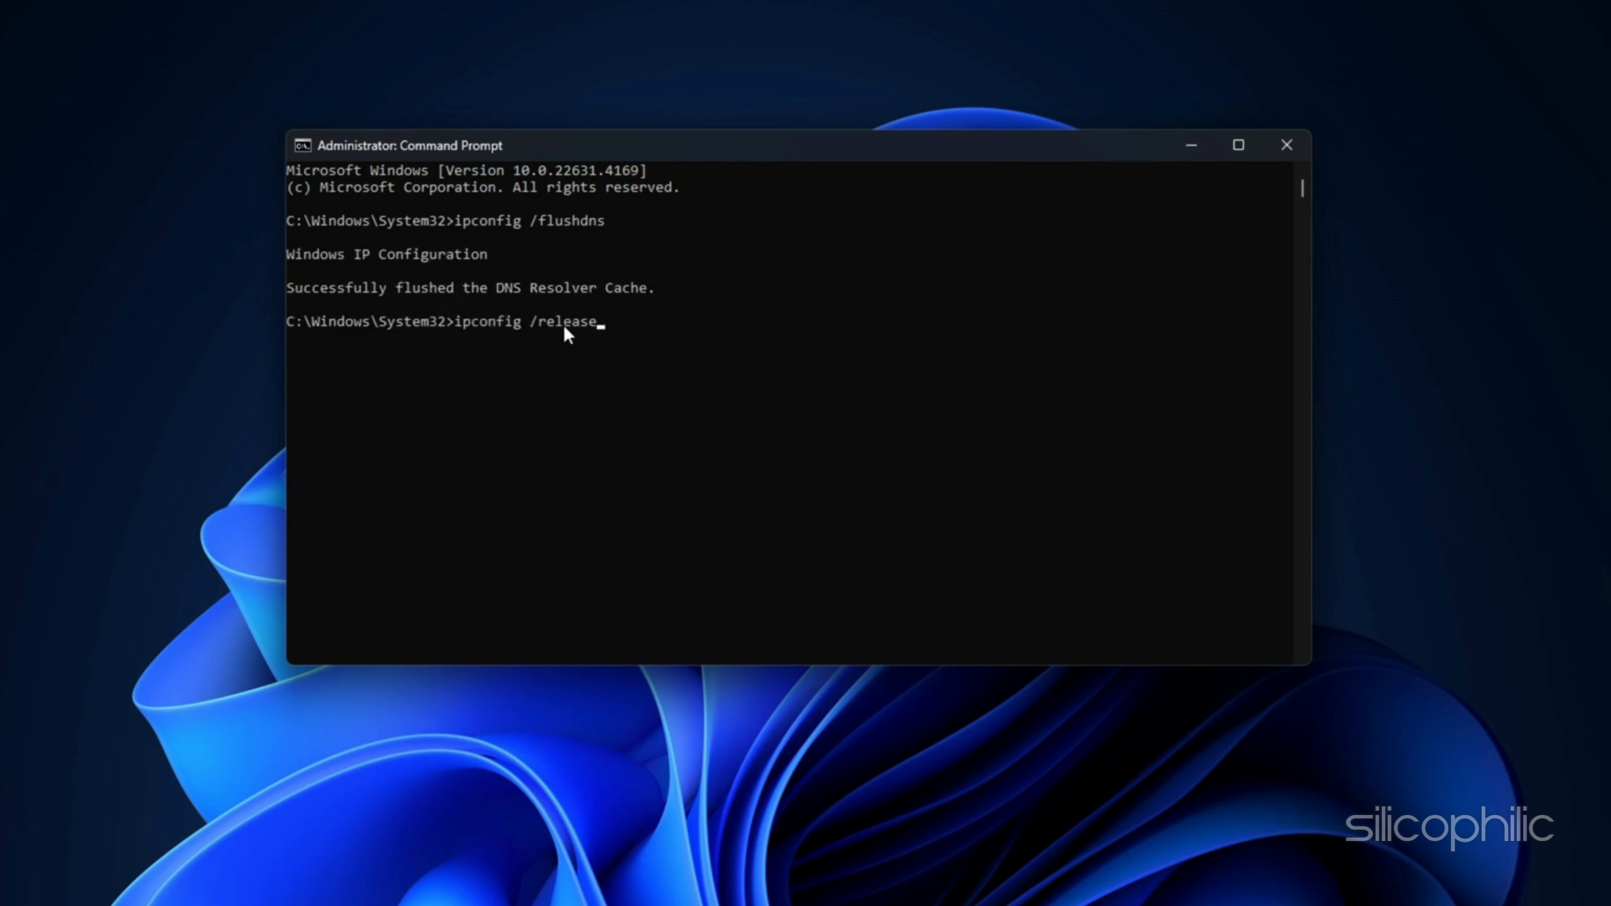
key(Return)
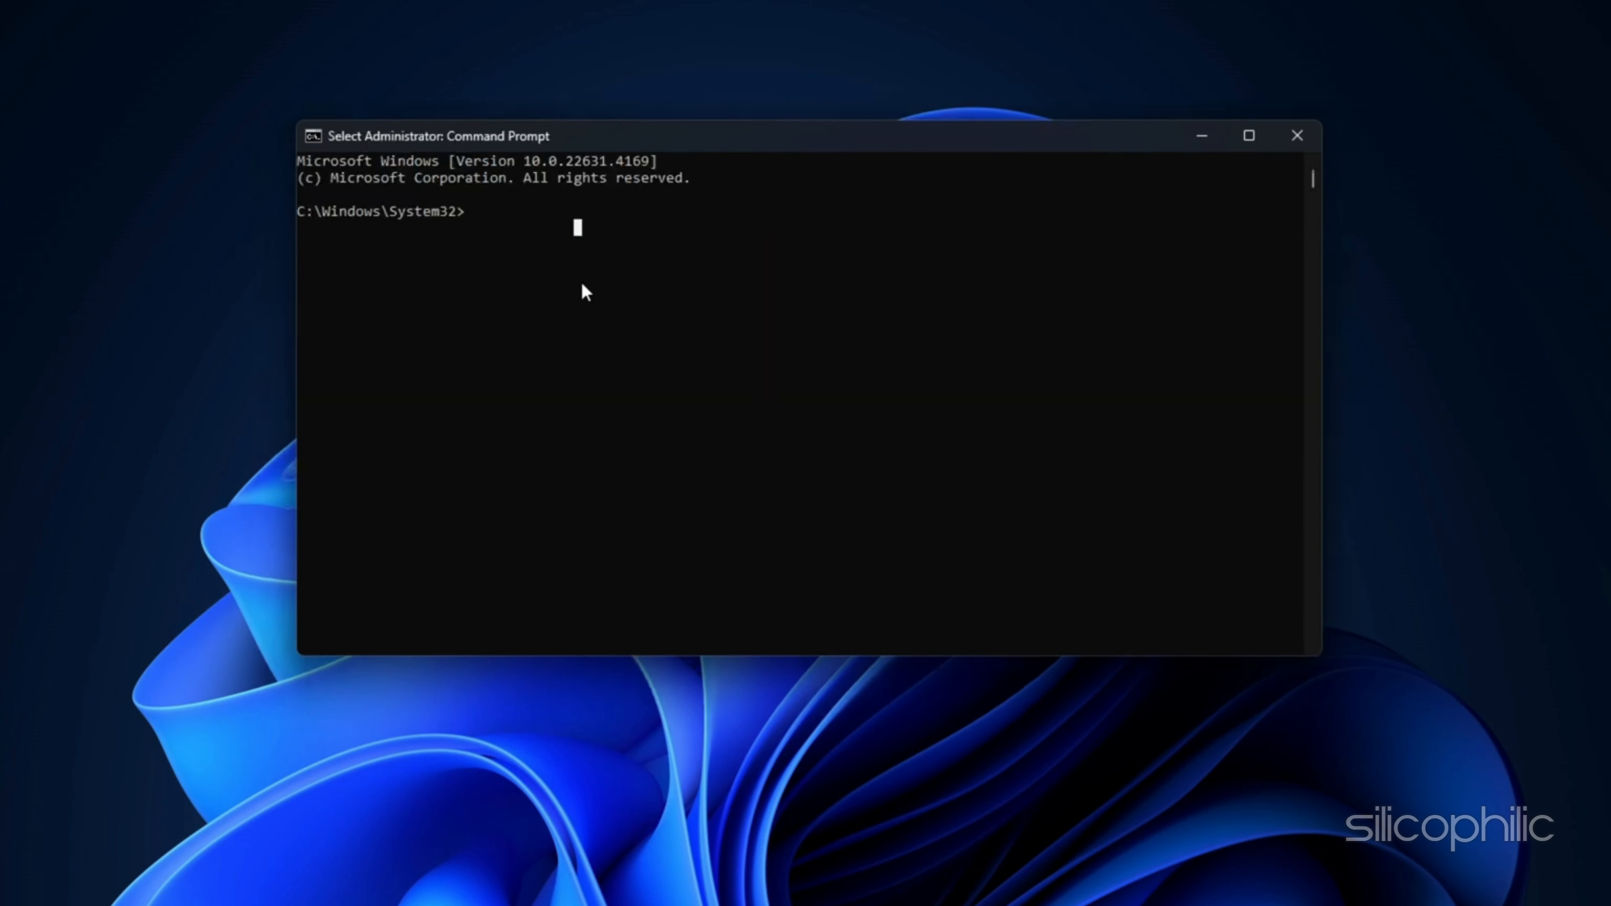
Step: Reset the network stack by running netsh int ip reset and netsh winsock reset
text(netsh int ip reset)
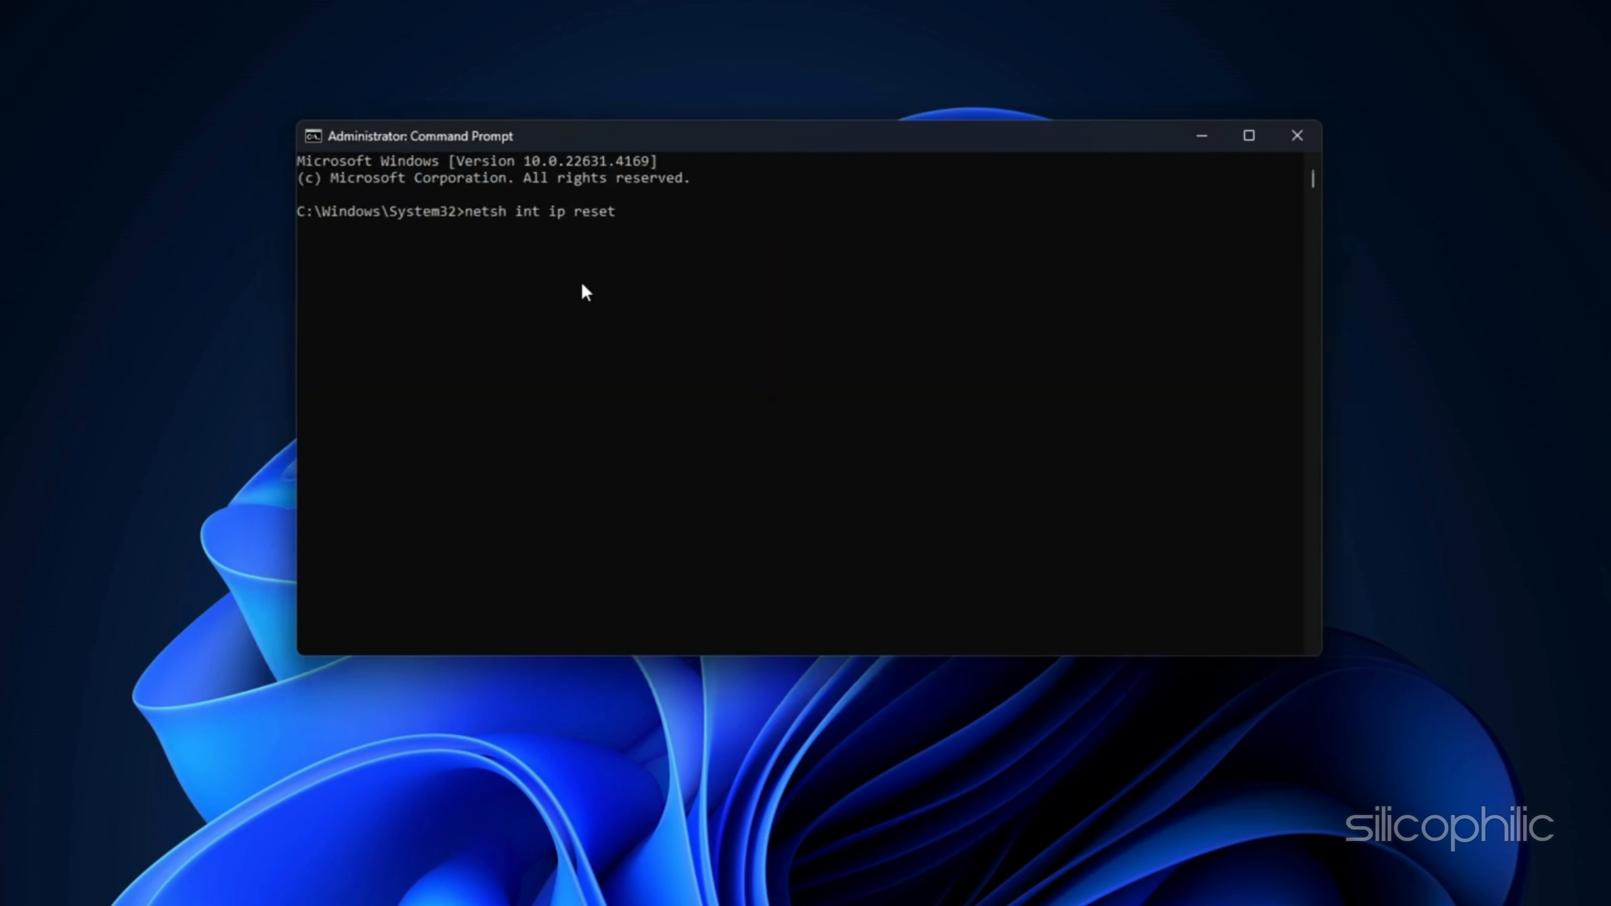
key(Return)
text(netsh winsock reset)
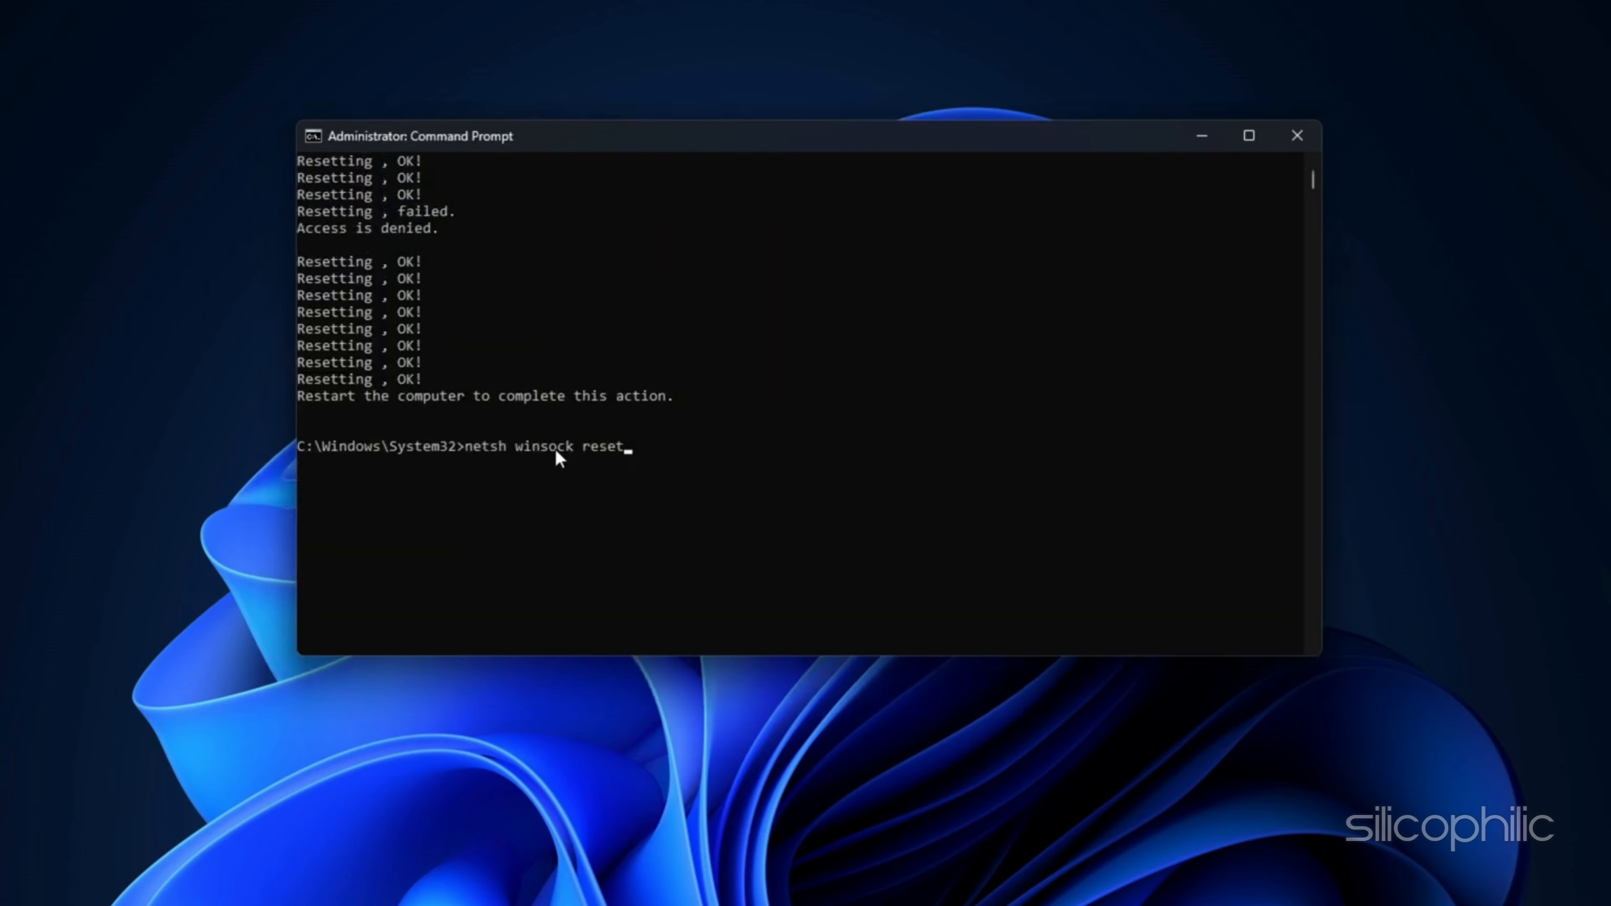
key(Return)
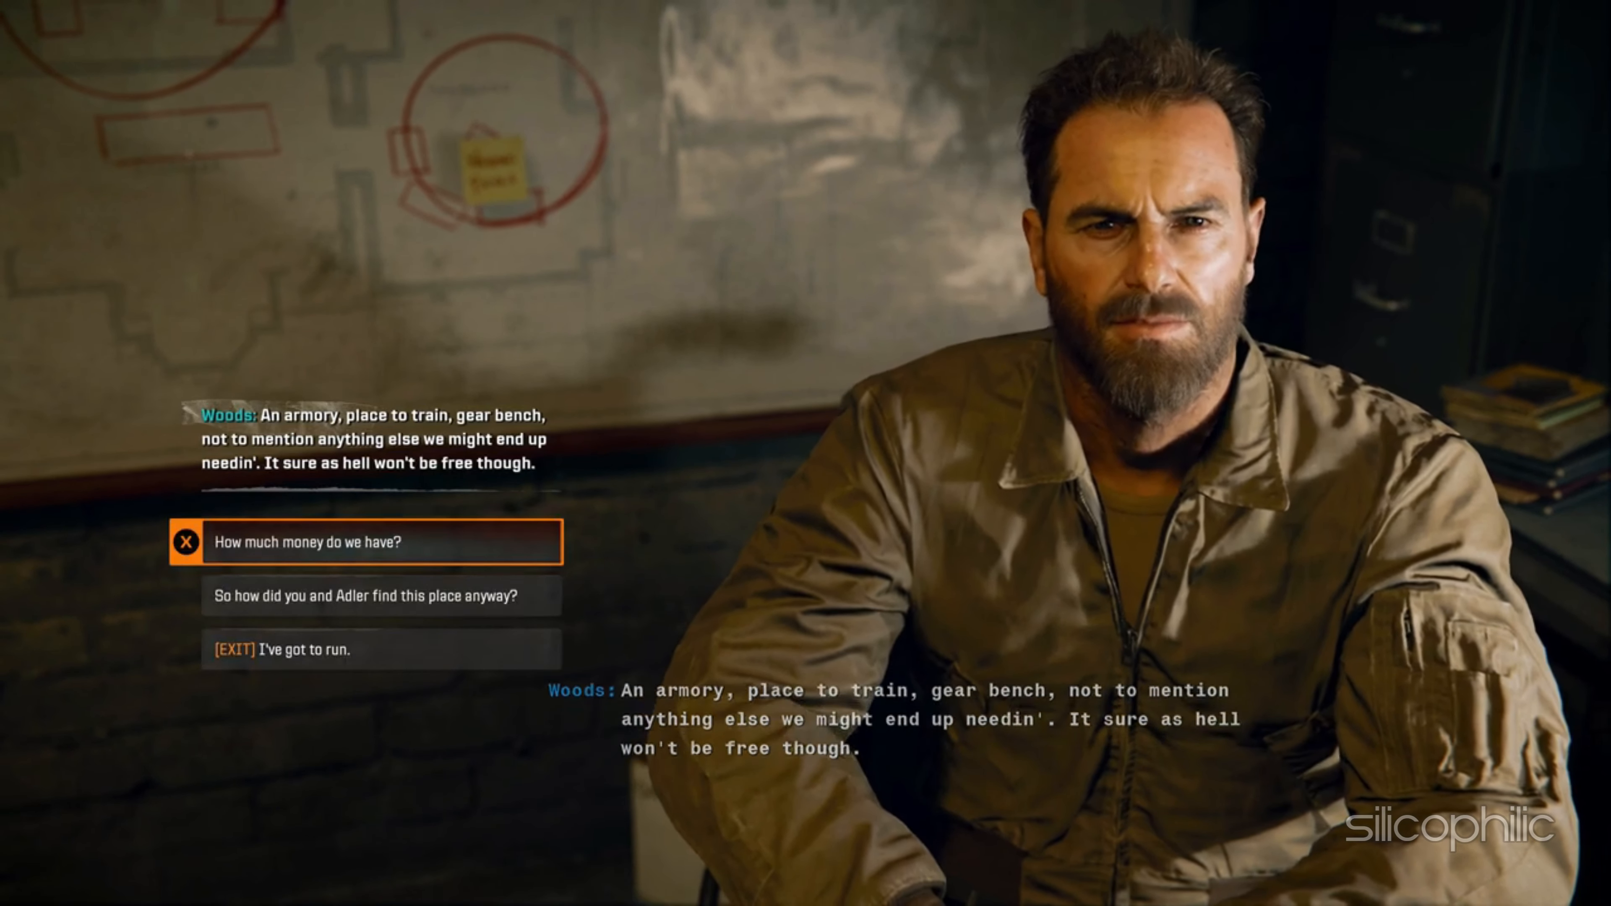
key(Down)
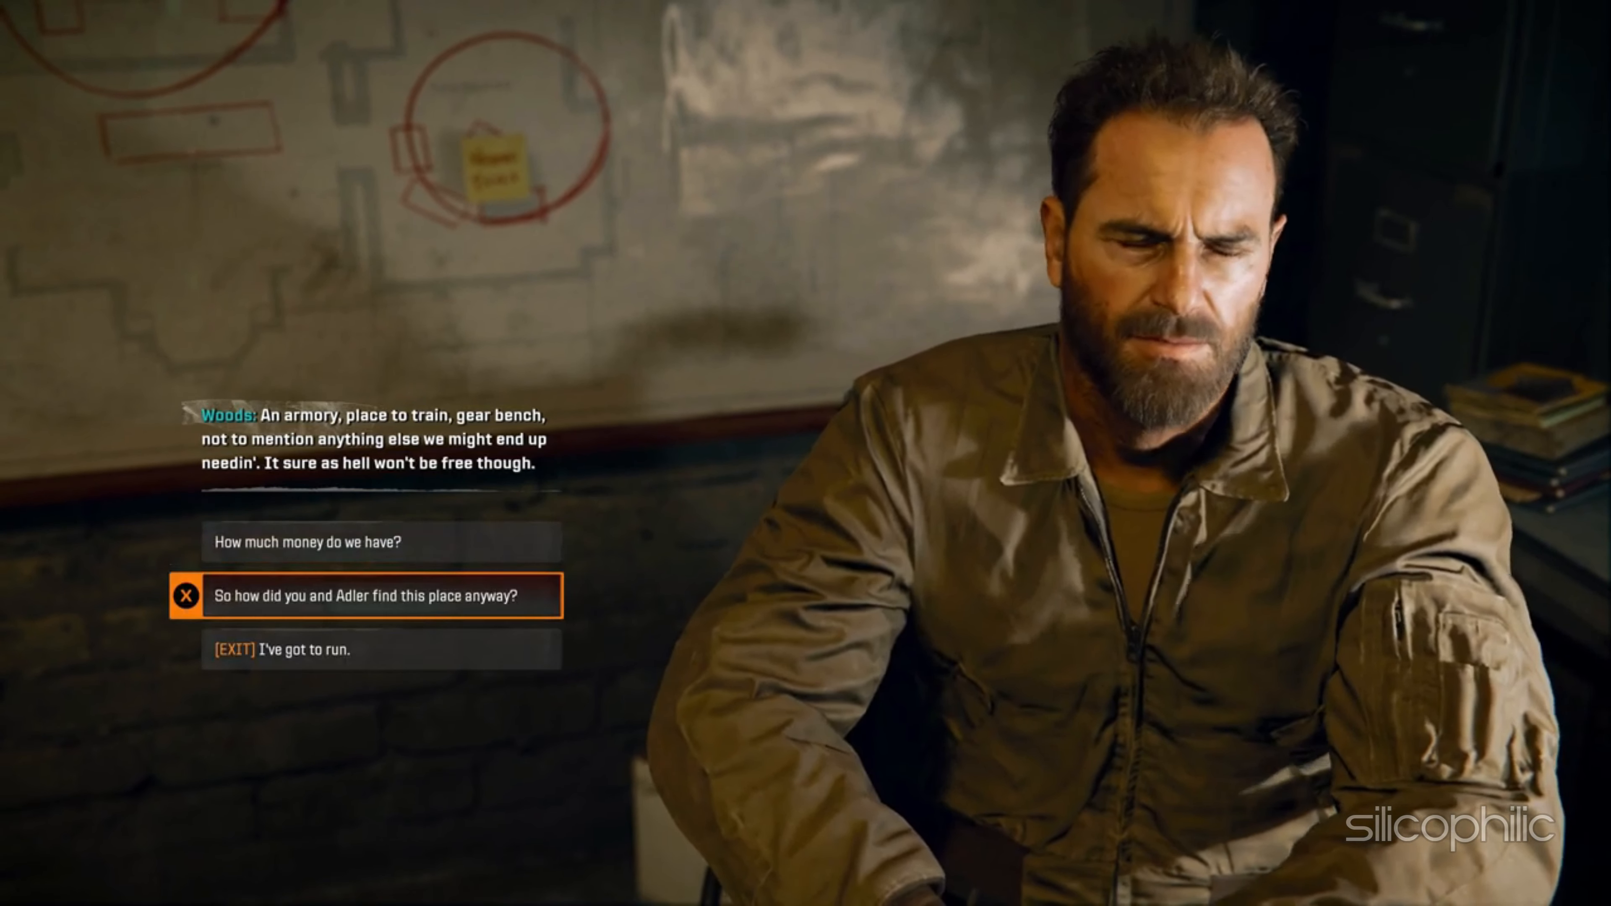
key(Return)
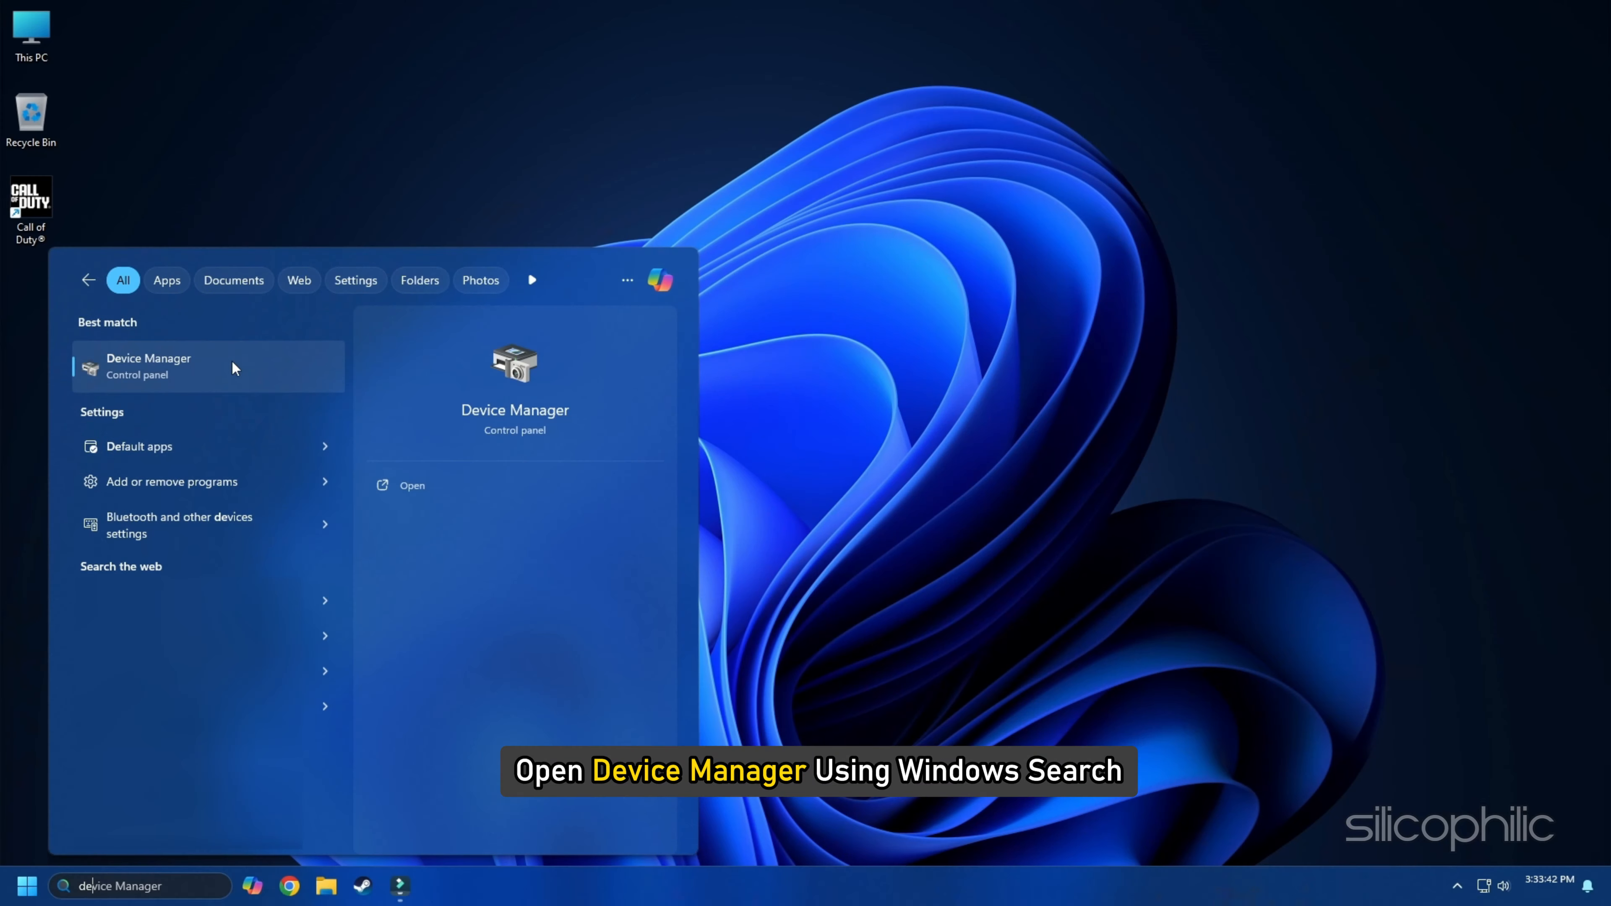
Step: In Device Manager, expand Network adapters and start a driver update for the Hyper-V Virtual Ethernet Adapter #2
click(234, 368)
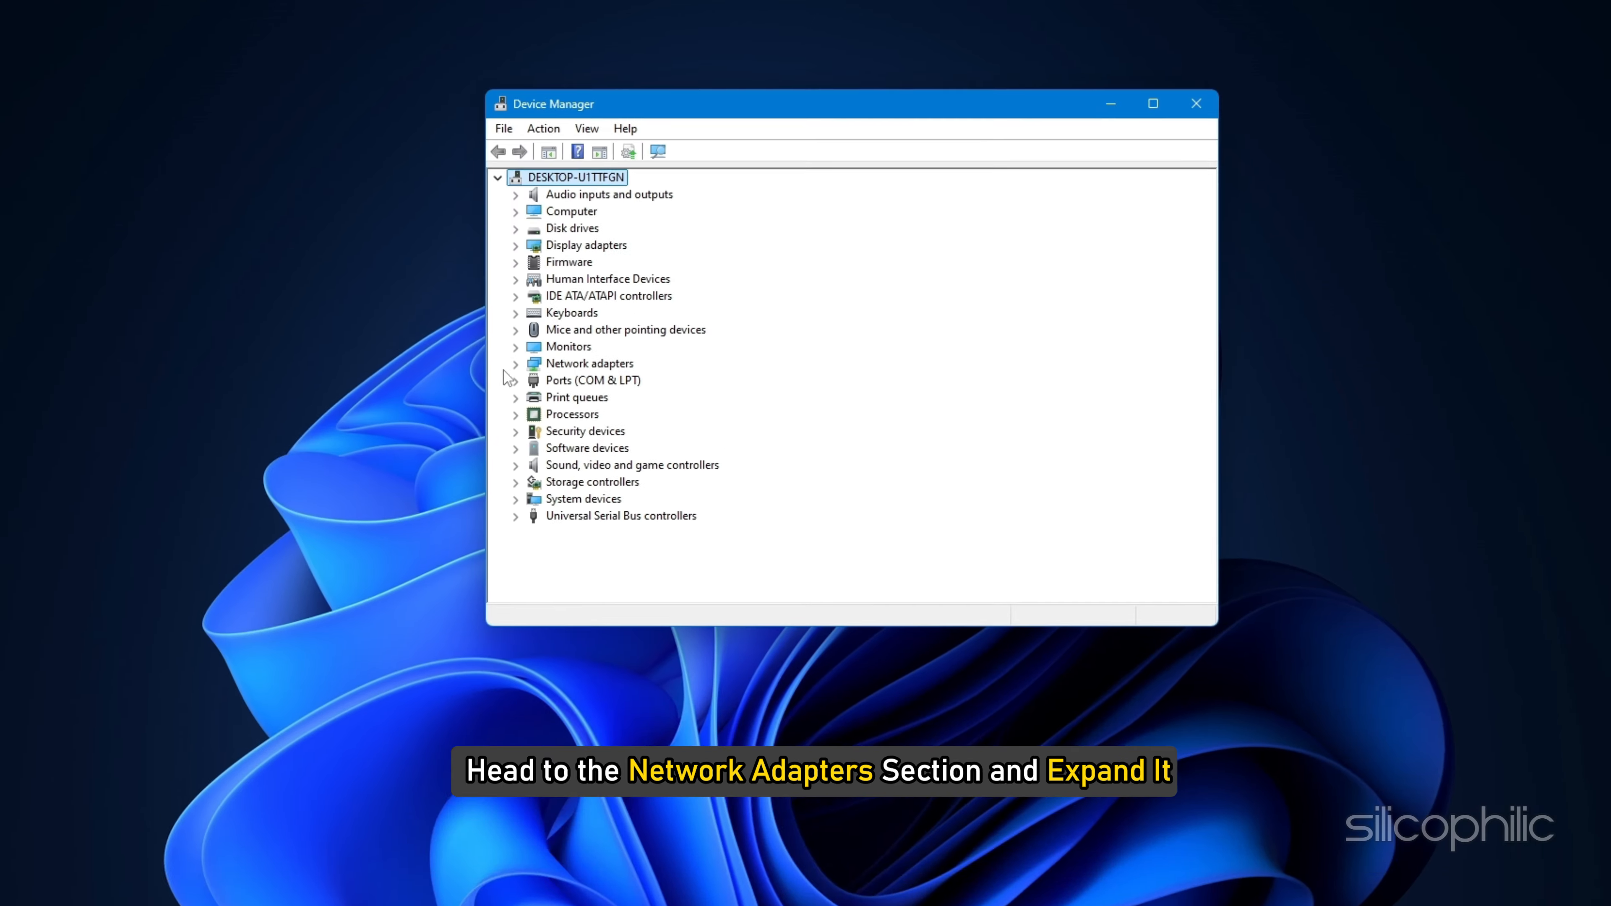
click(495, 390)
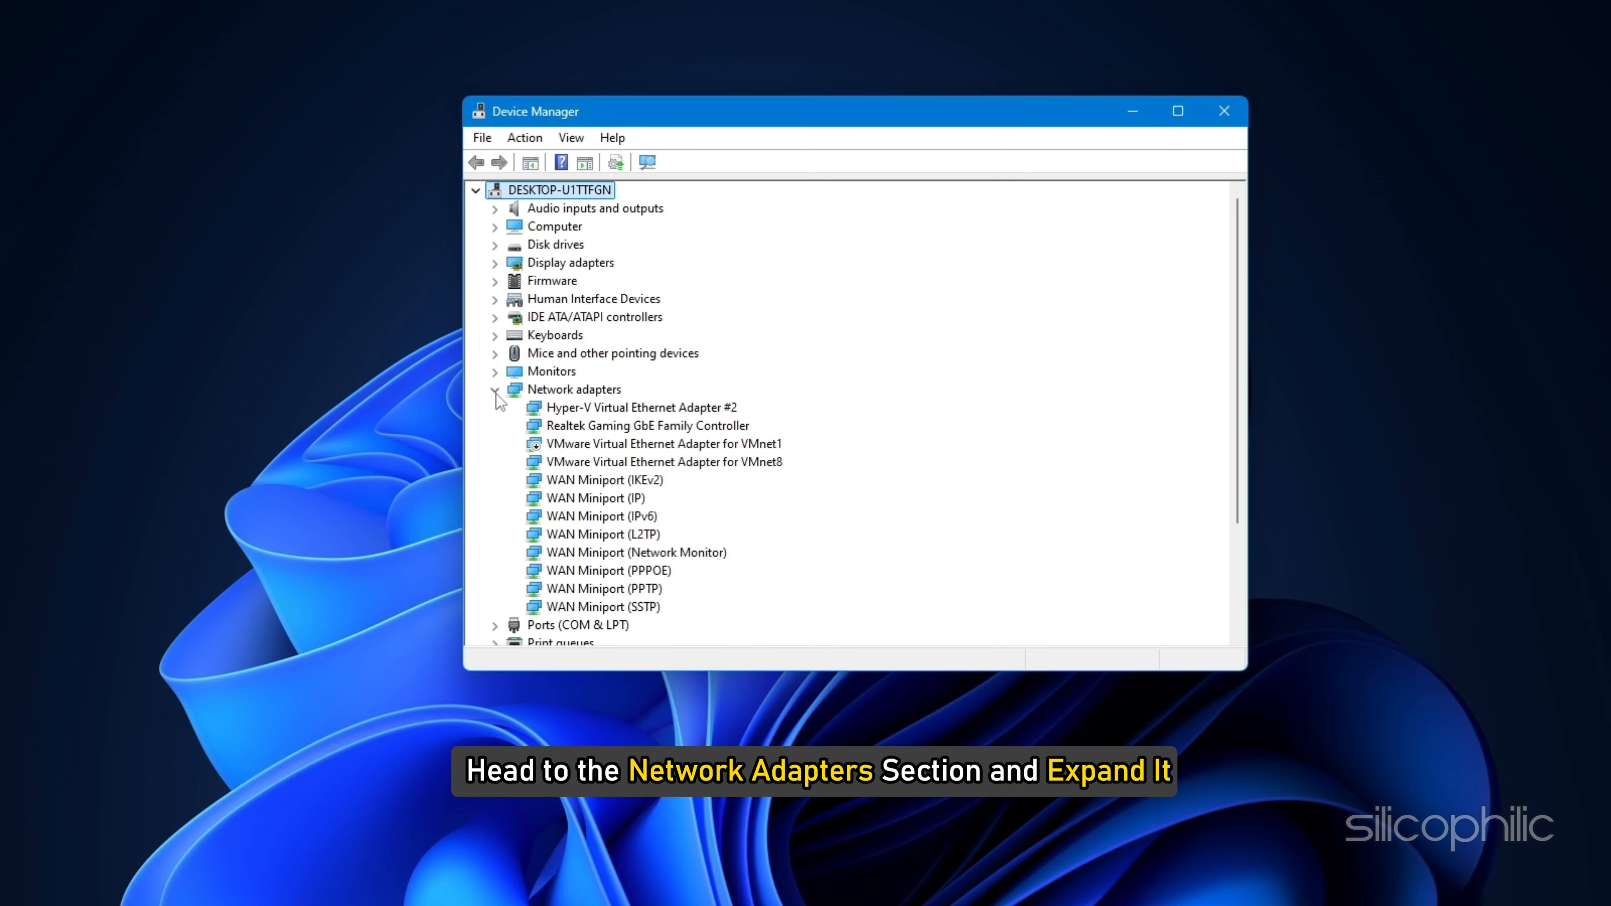
right_click(693, 410)
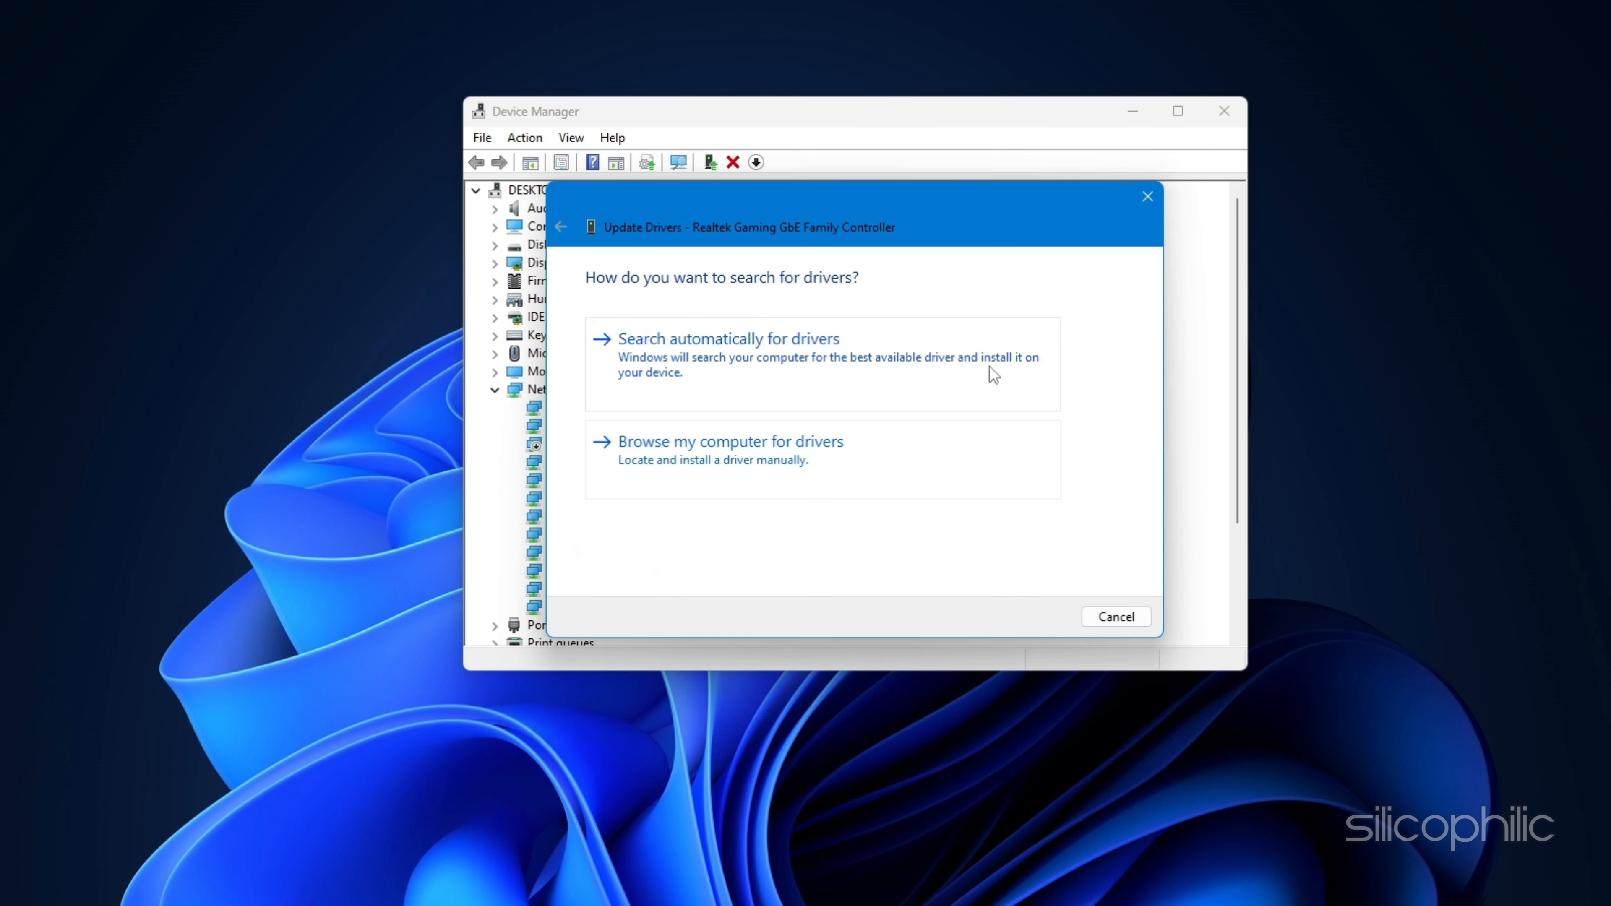
click(989, 366)
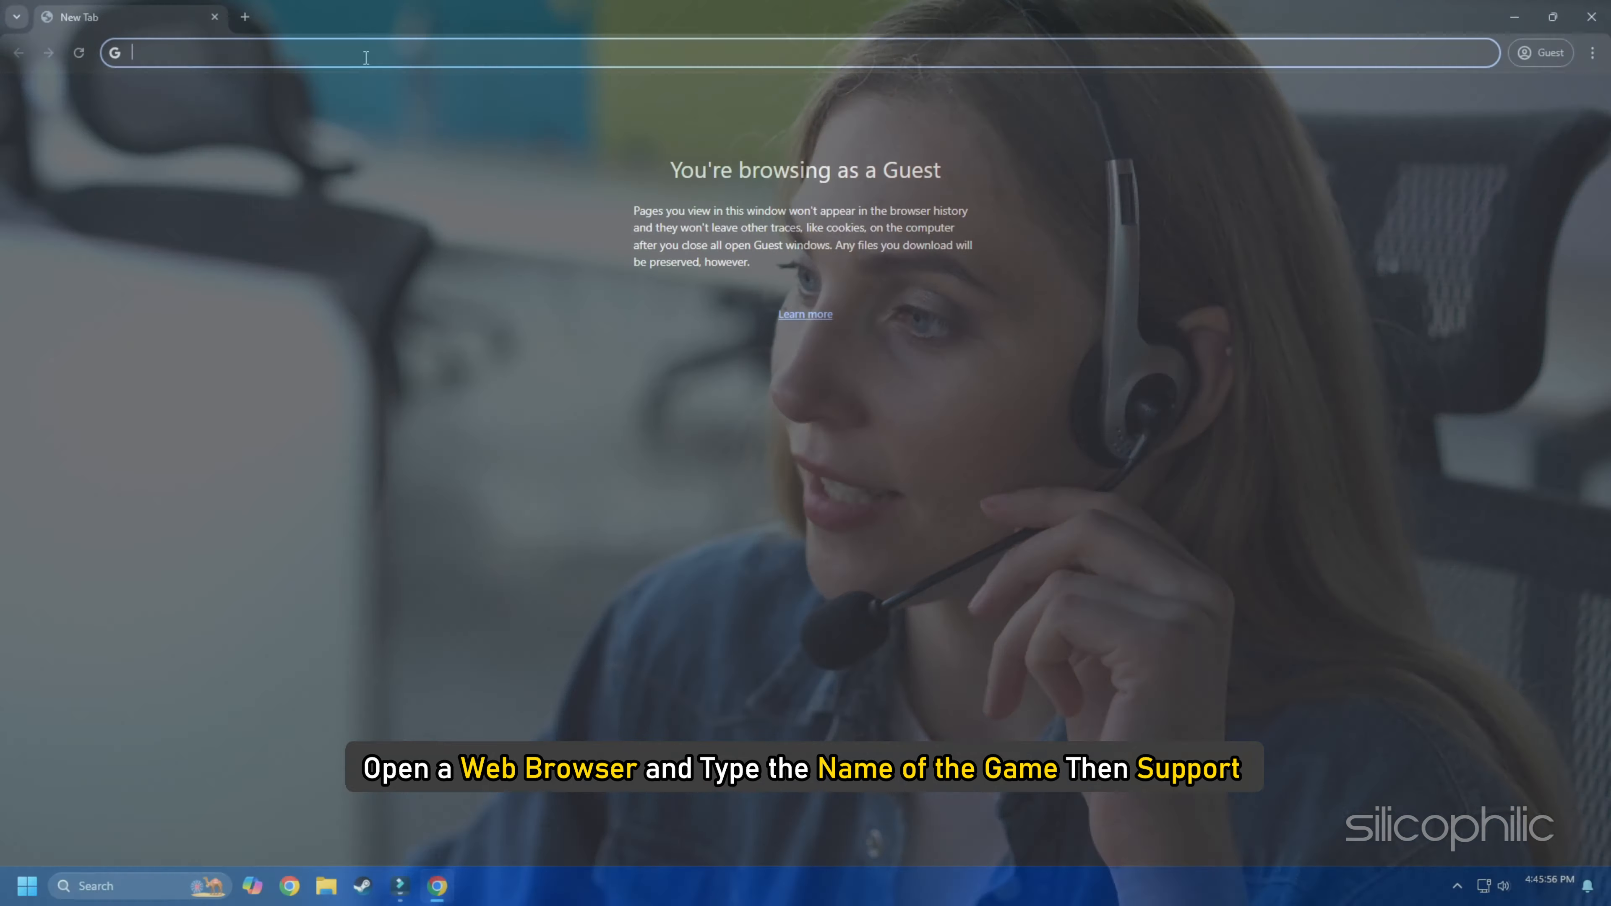
Step: Search the web for "cod support" in Chrome
click(366, 56)
text(cod s)
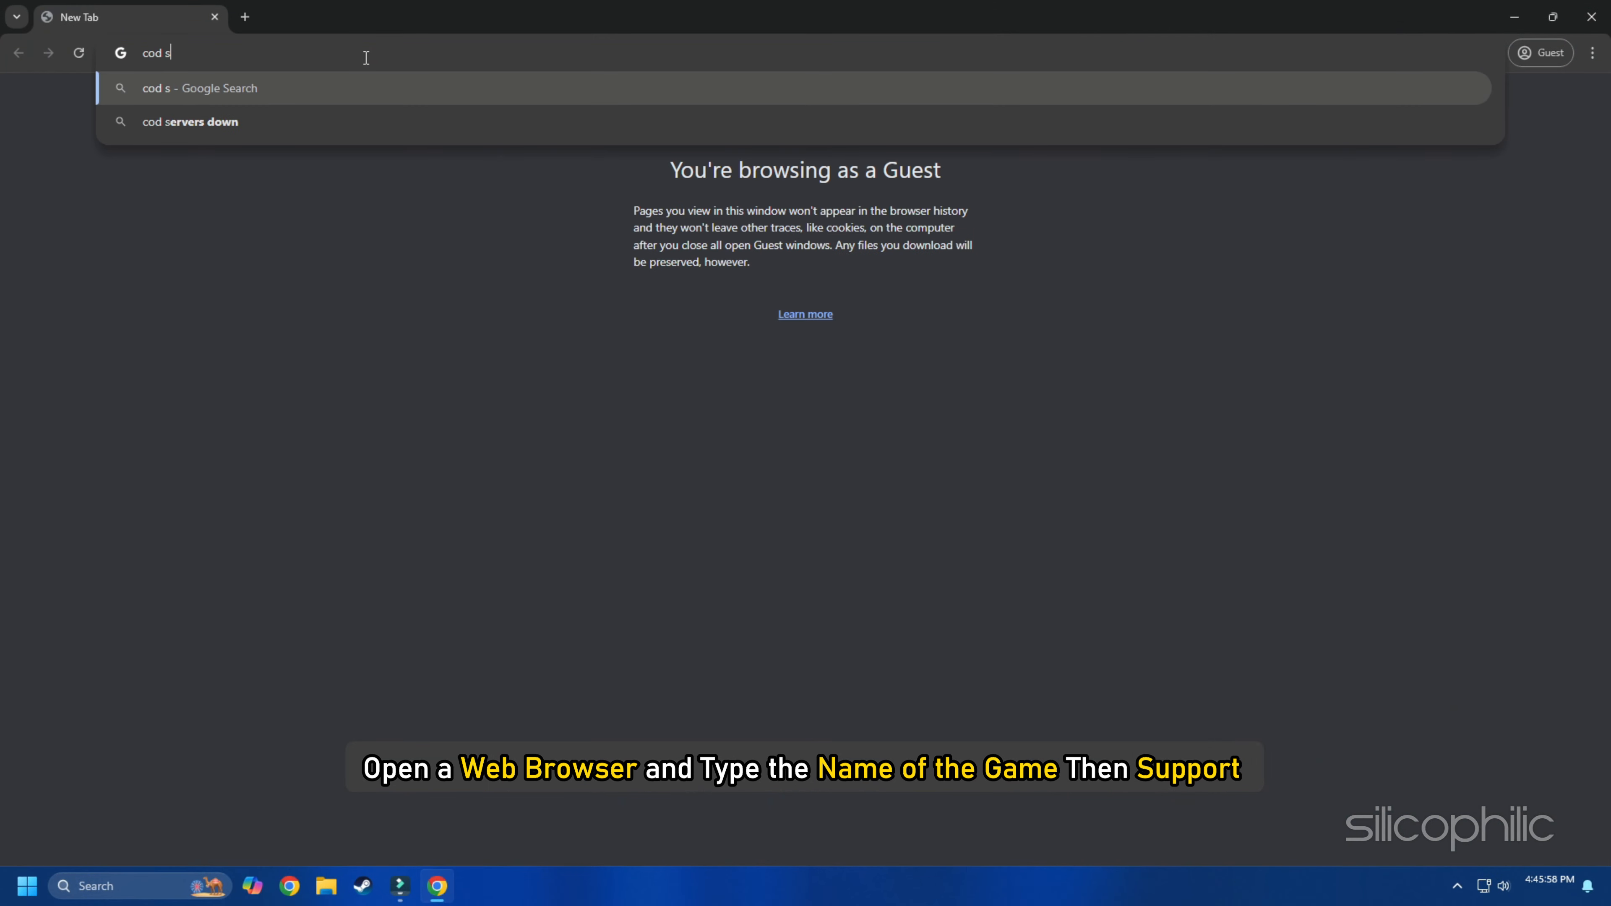
text(upport)
key(Return)
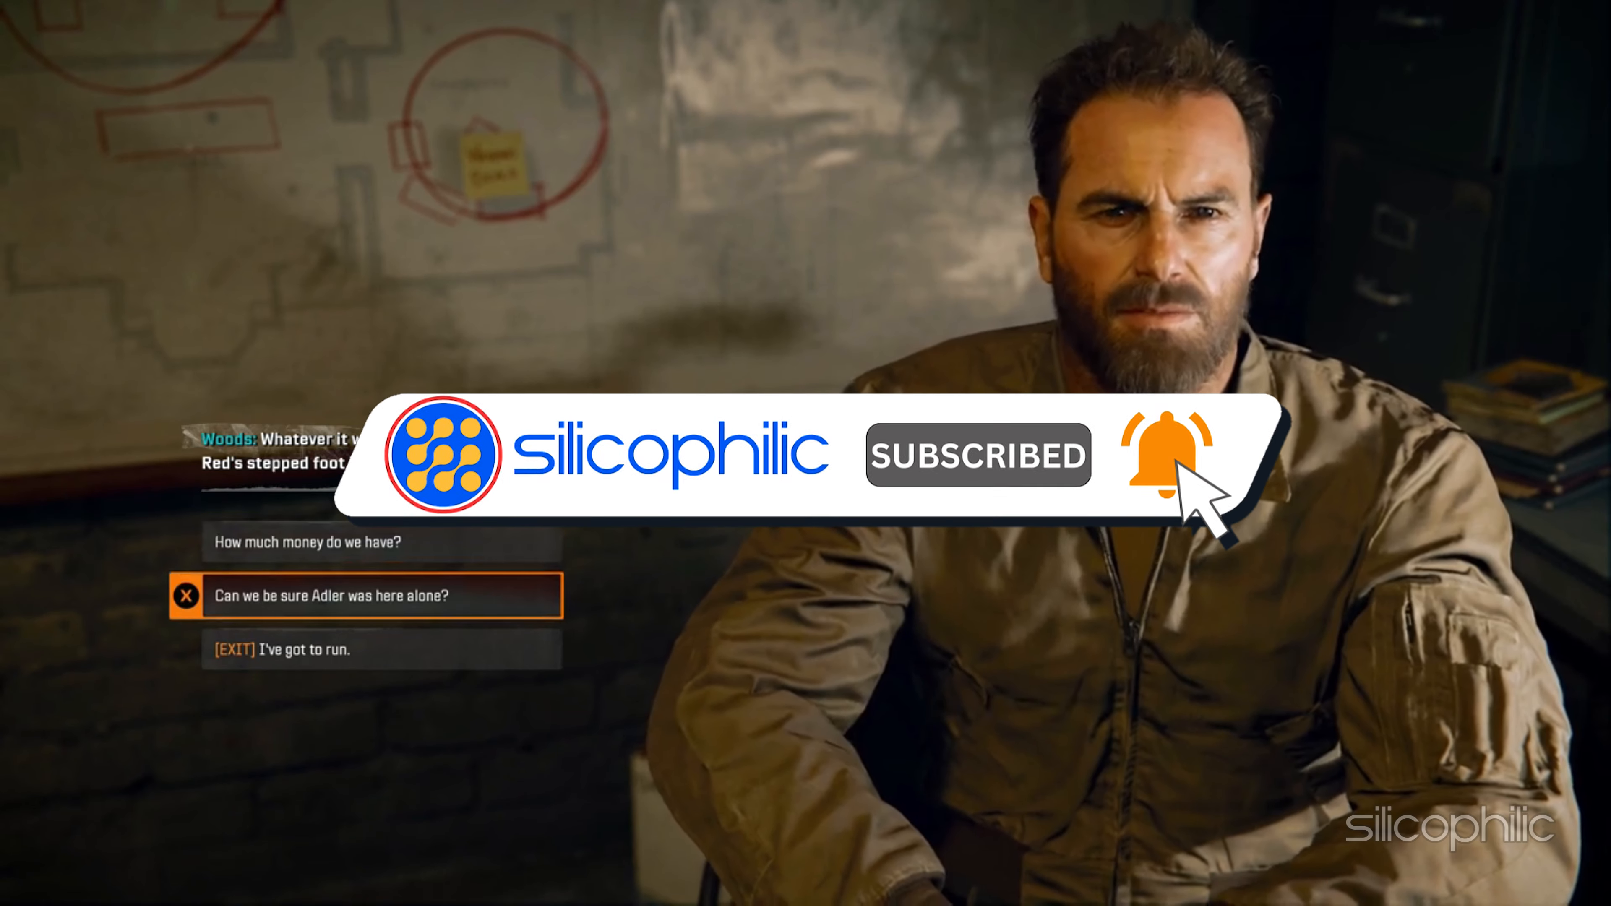
key(Up)
key(Return)
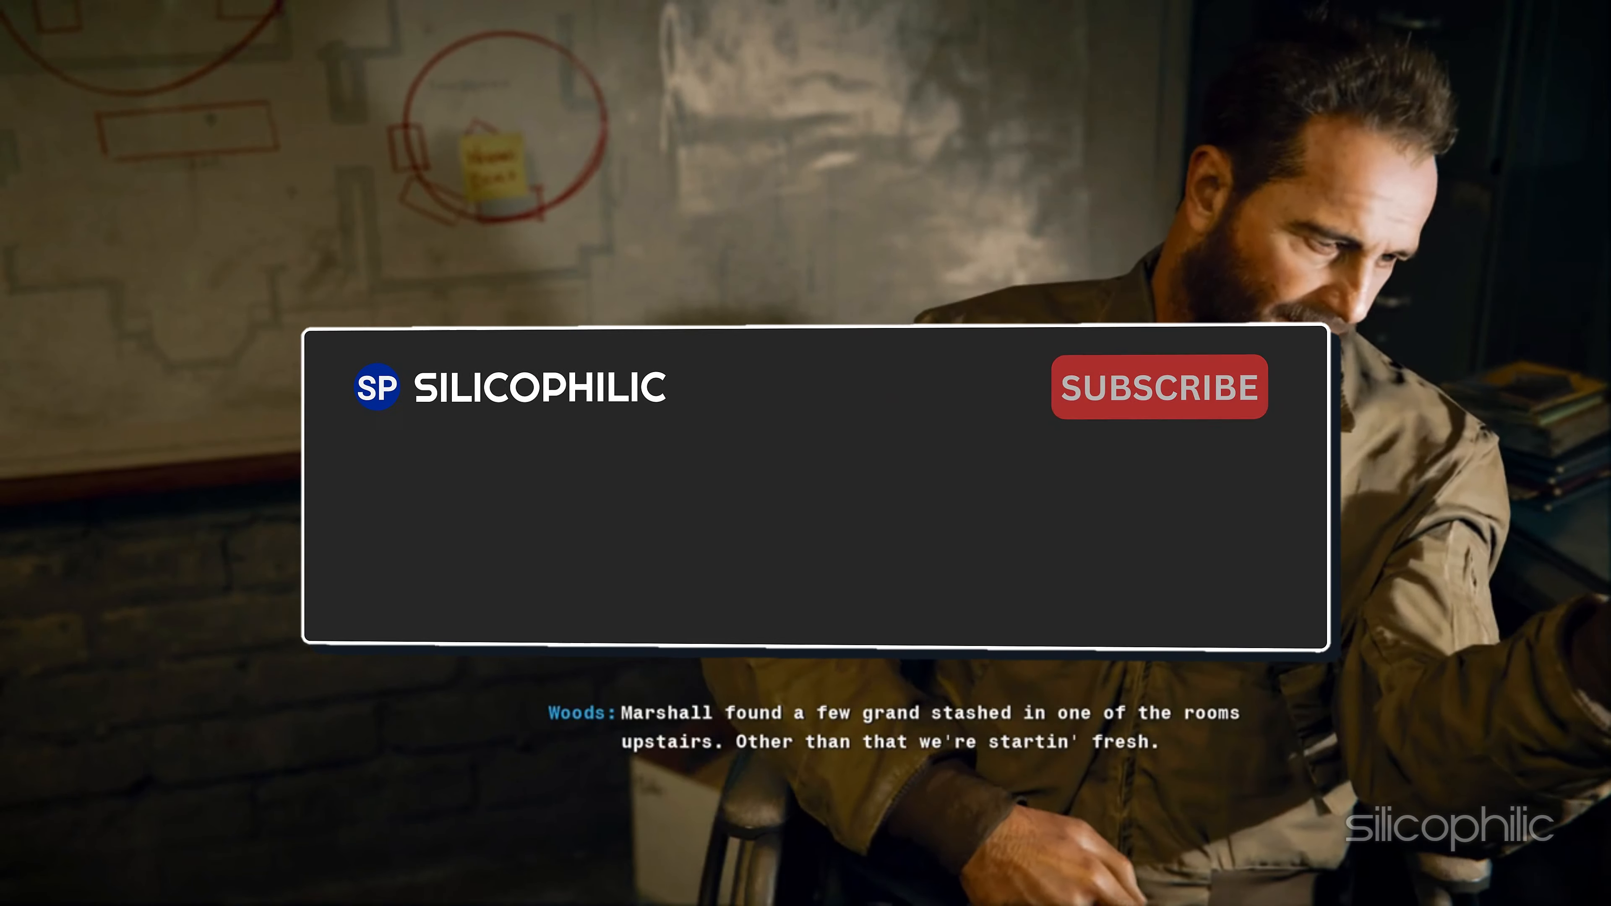